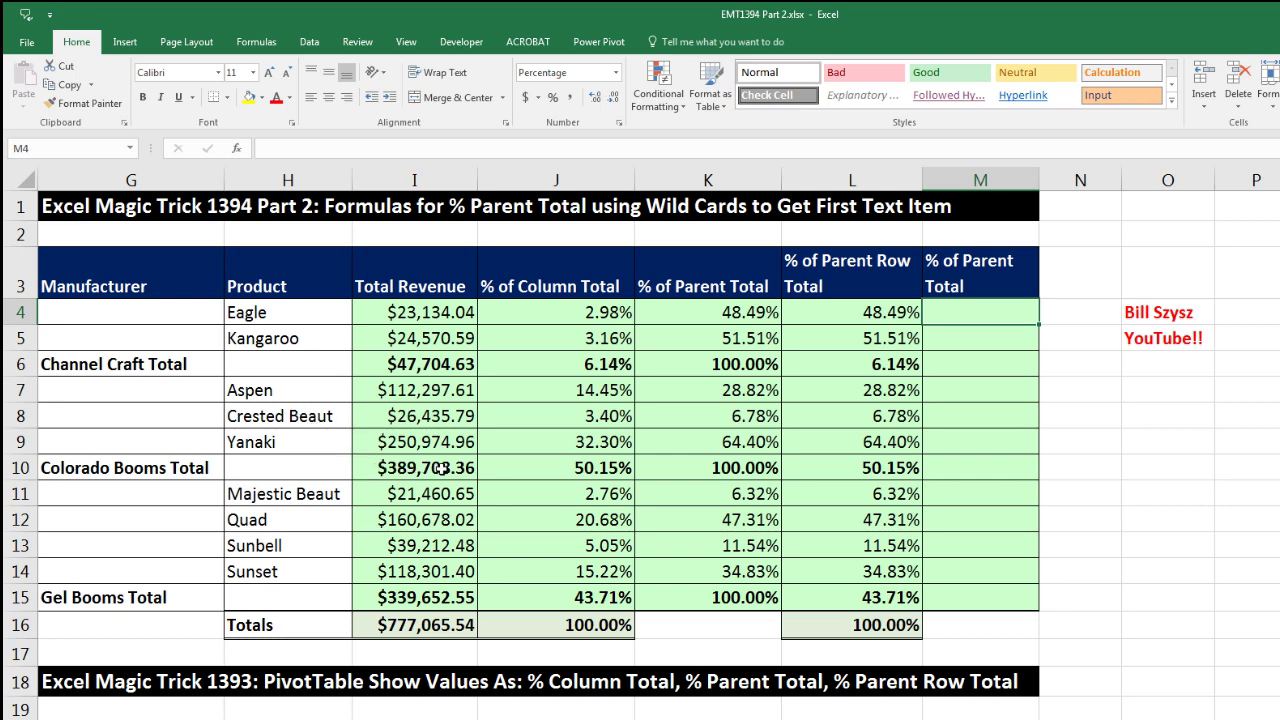
- Inspect the existing % of Parent Total formula in K4 without changing it
click(718, 316)
key(F2)
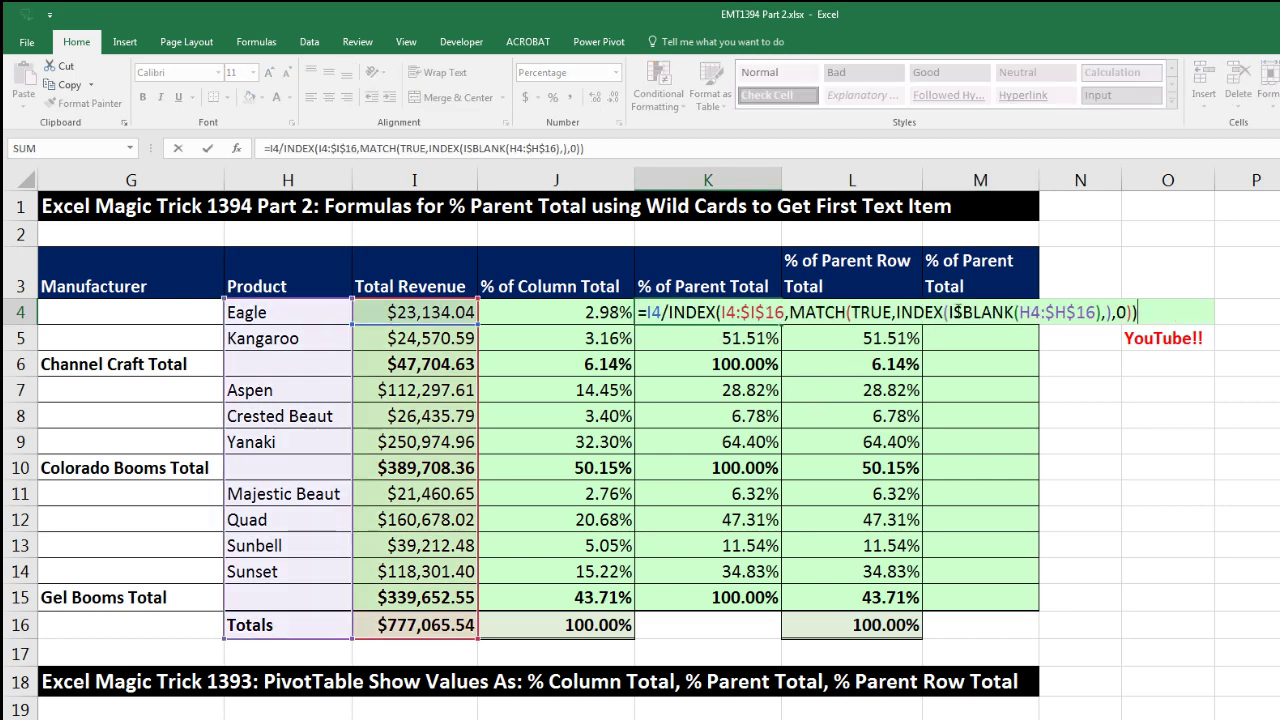
click(1020, 313)
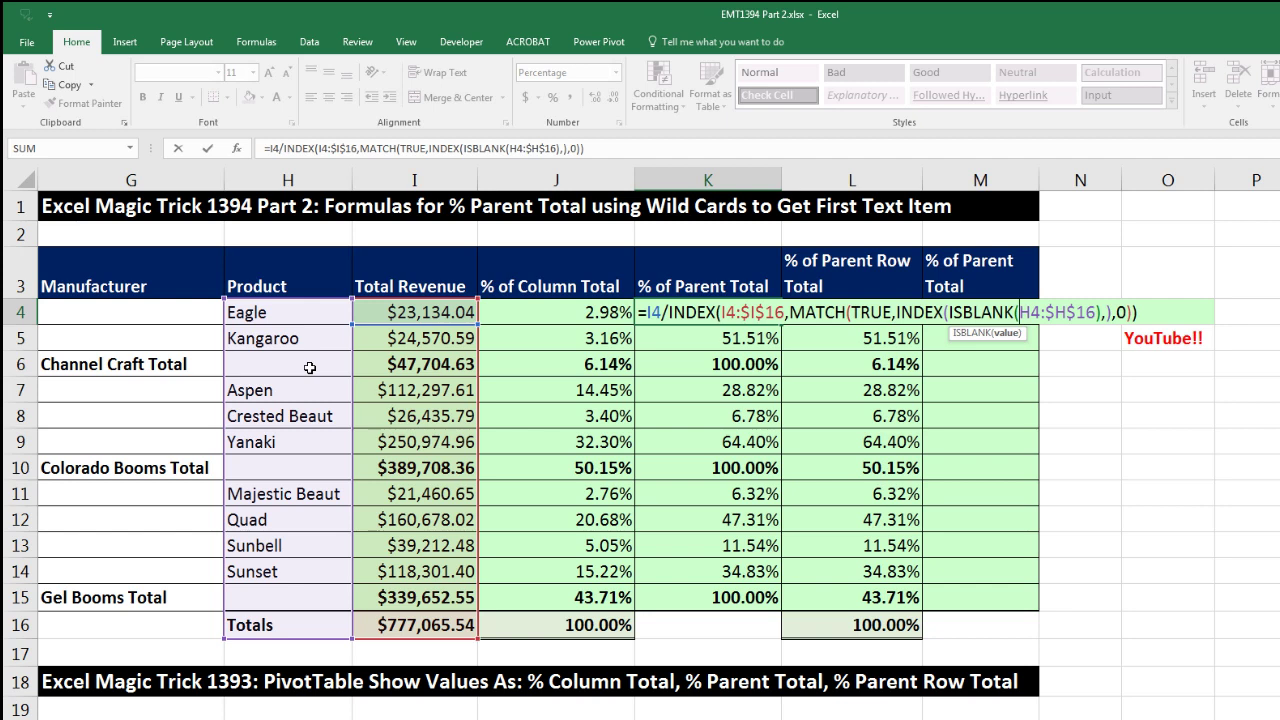
key(ctrl+Return)
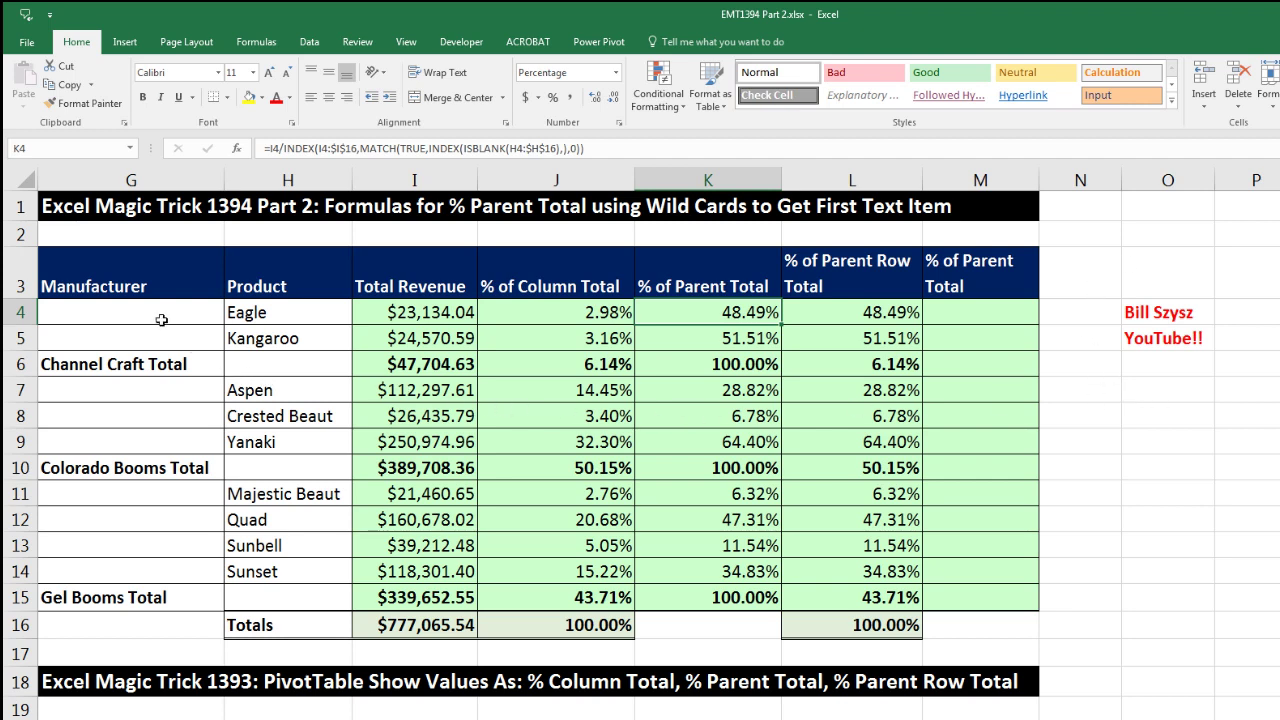
- Review the manufacturer labels in G4:G15 and the column I revenue values, then select M4
drag(151, 313, 206, 600)
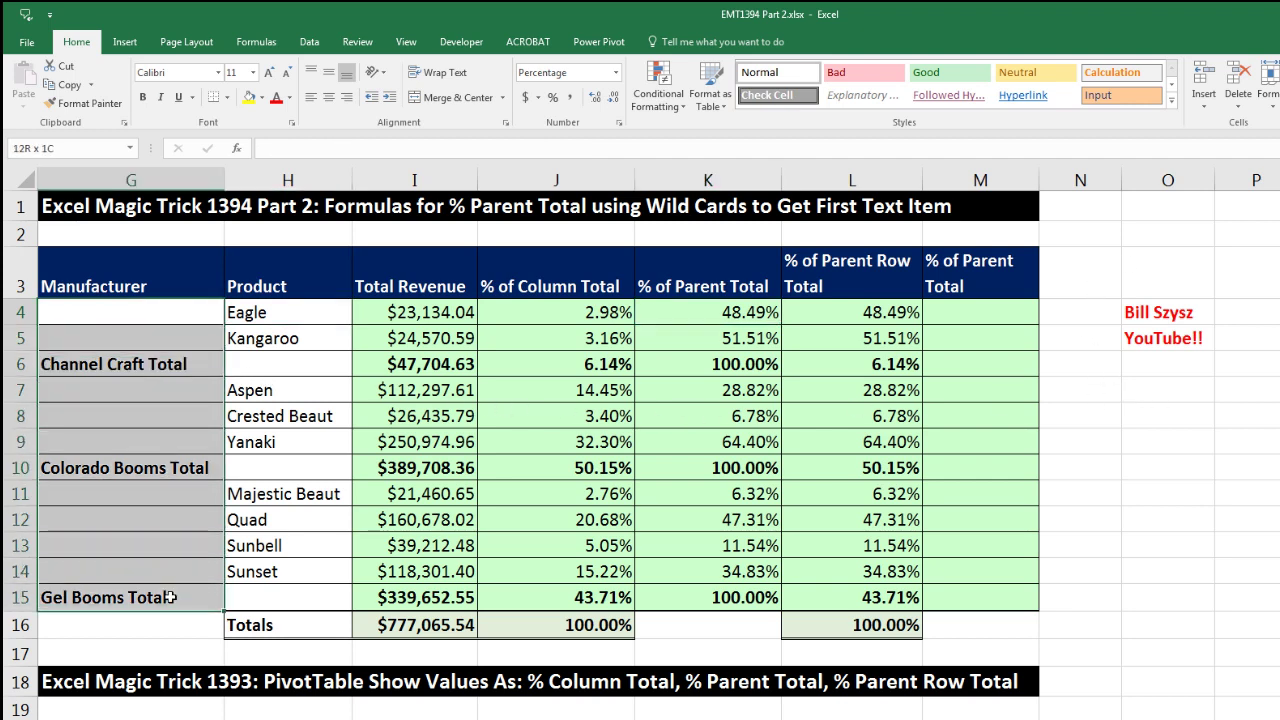
click(424, 360)
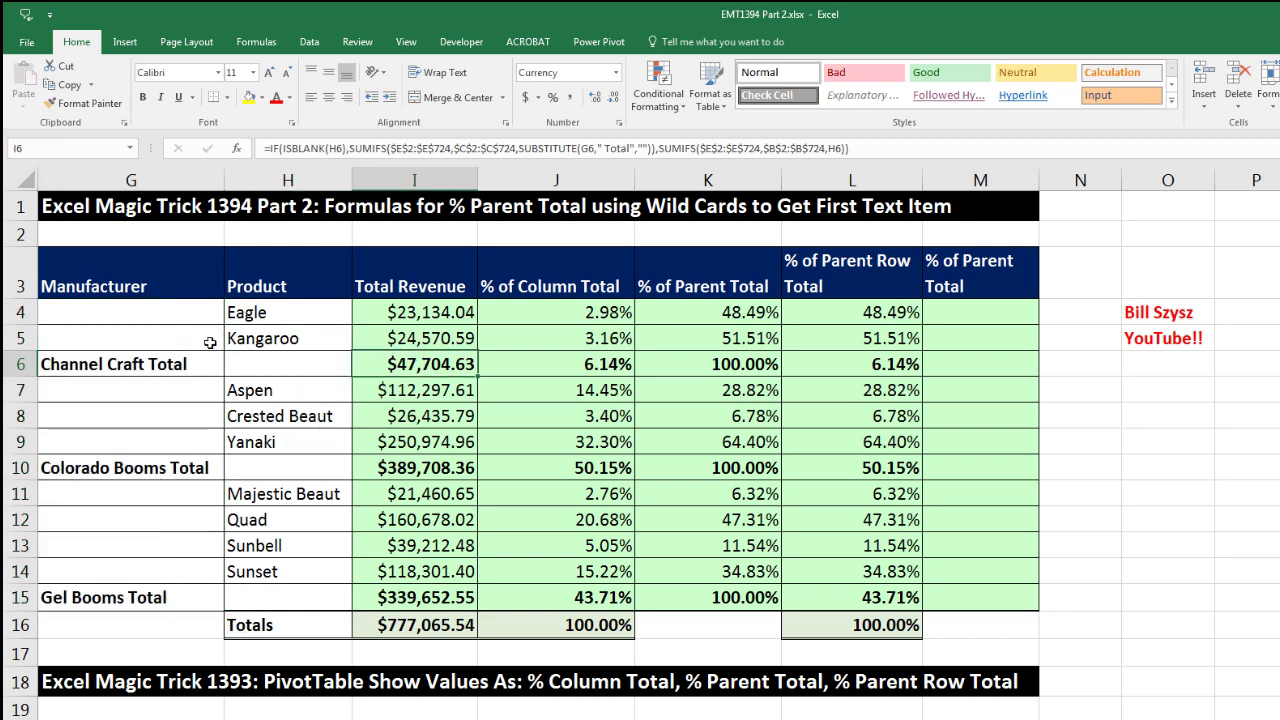
click(178, 364)
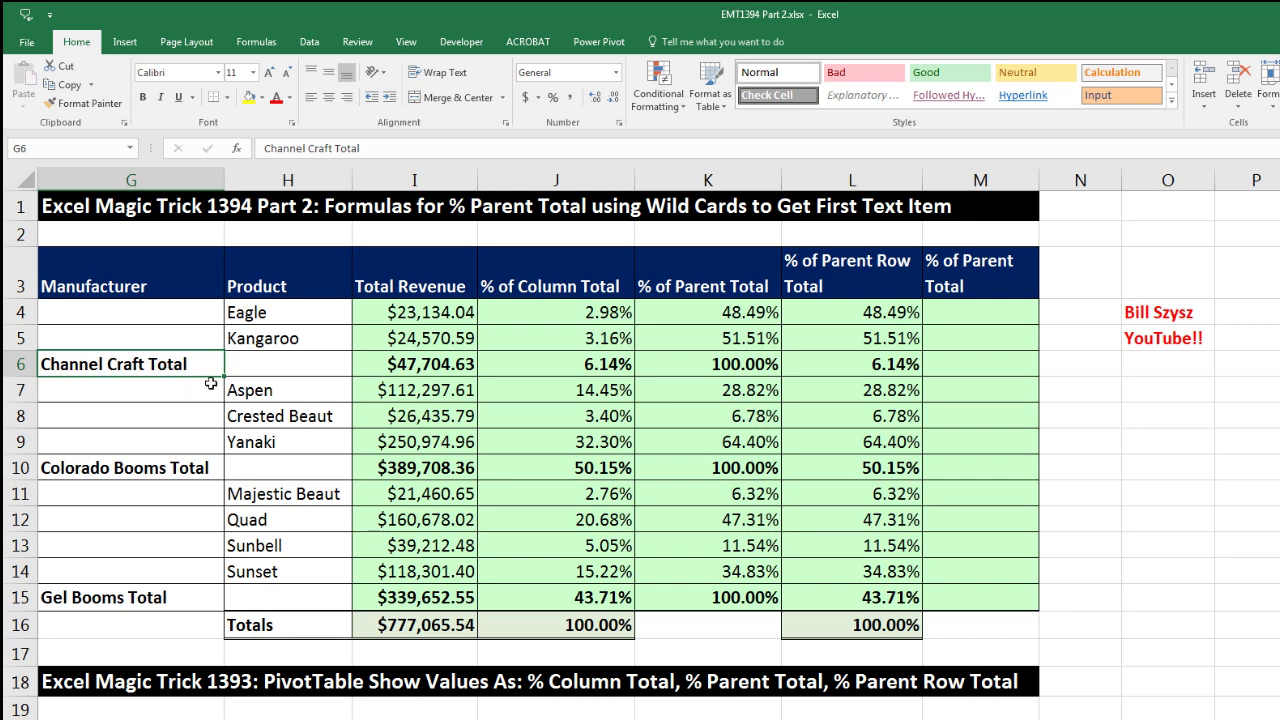
click(949, 312)
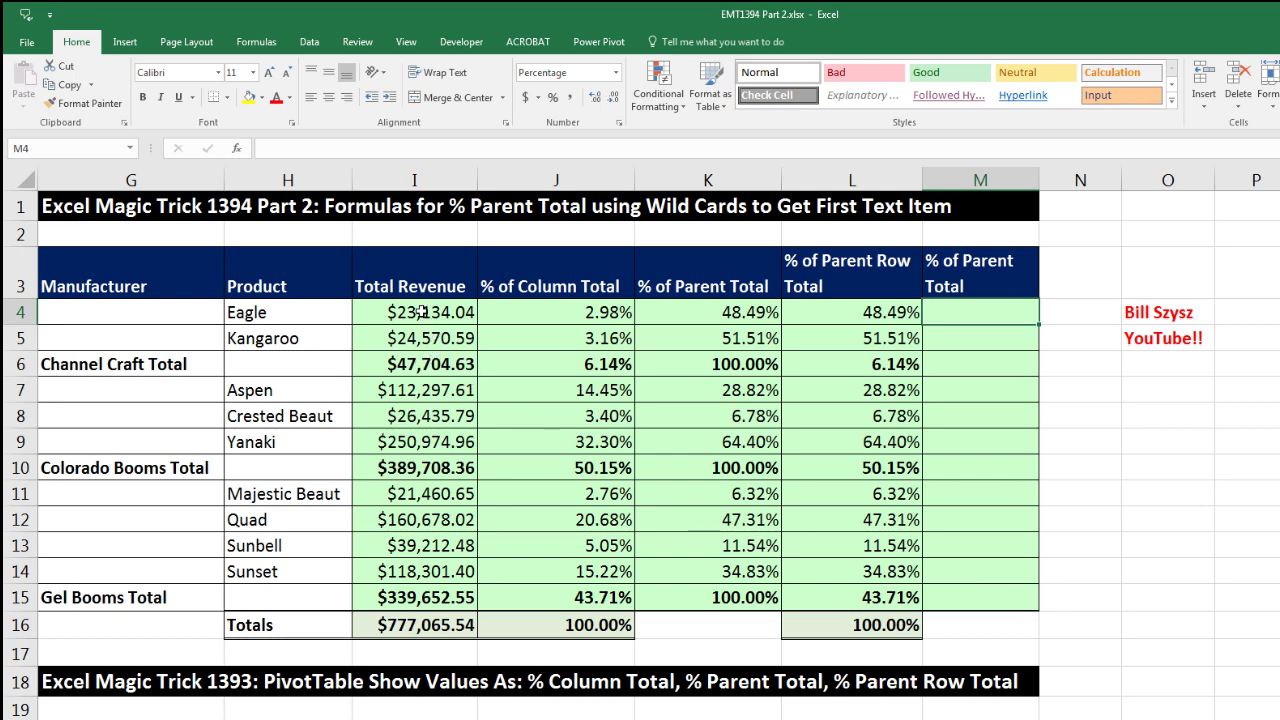
drag(421, 311, 425, 600)
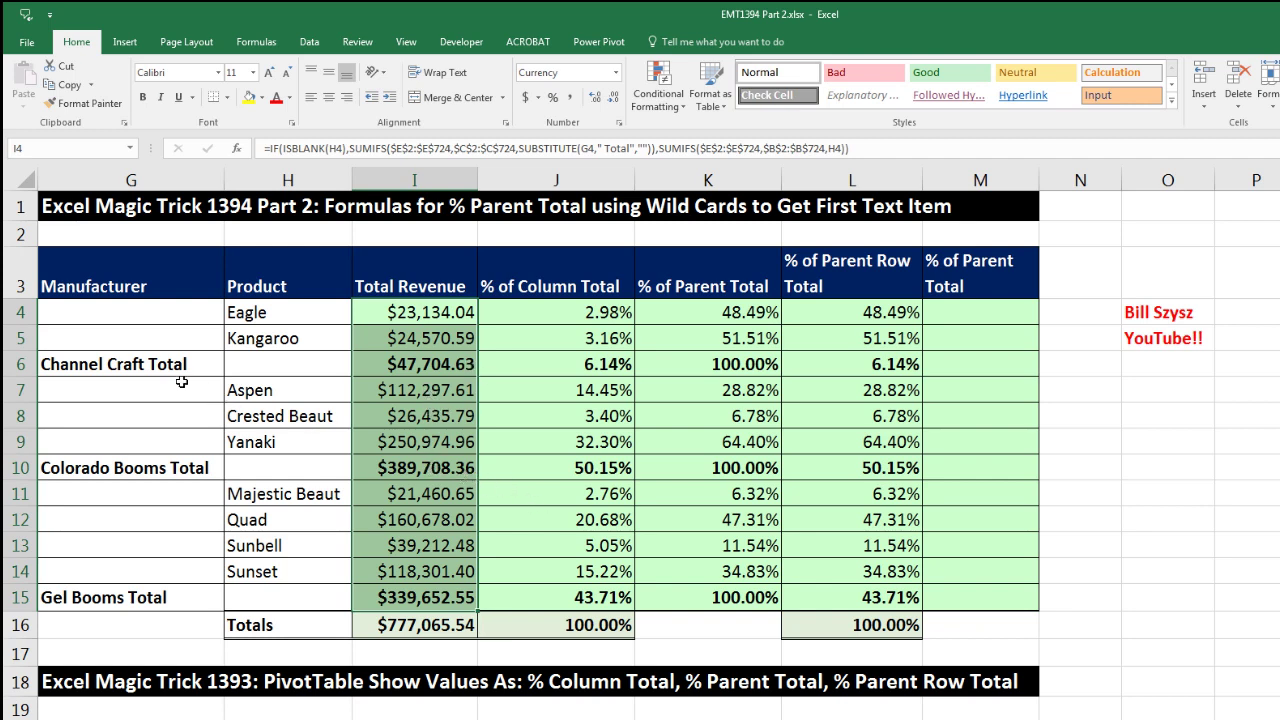
click(148, 366)
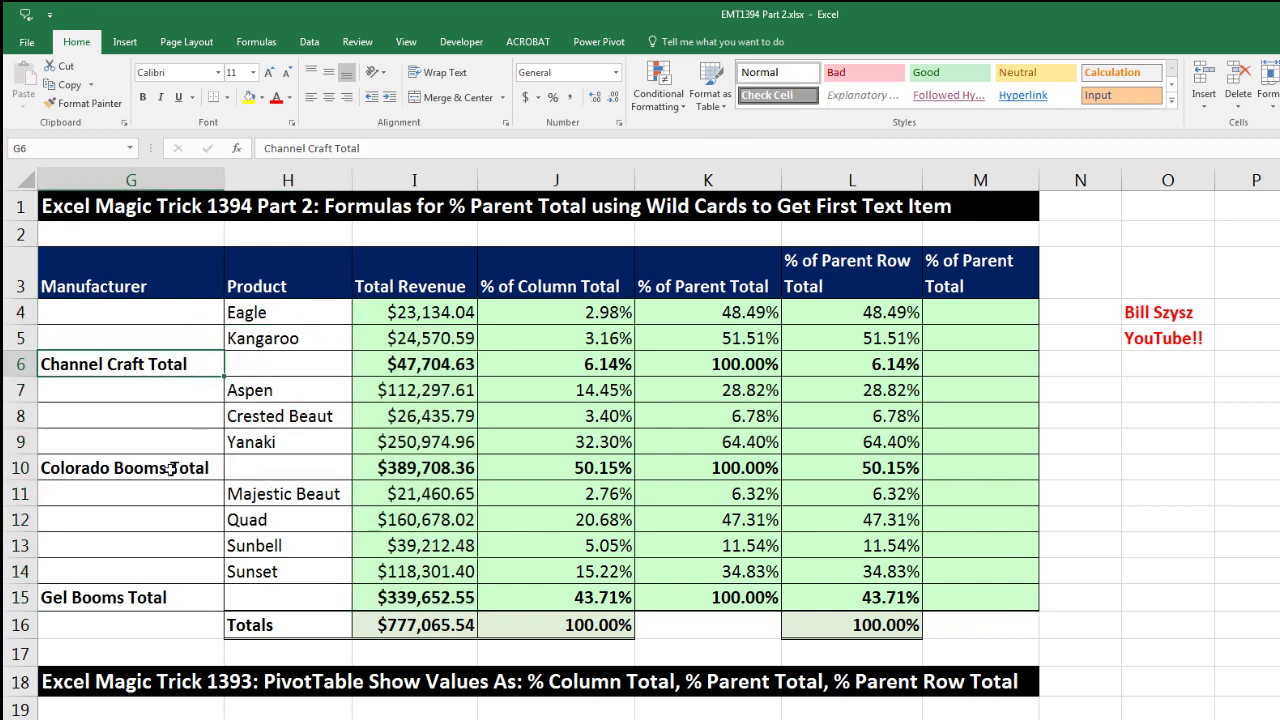
click(171, 469)
click(172, 600)
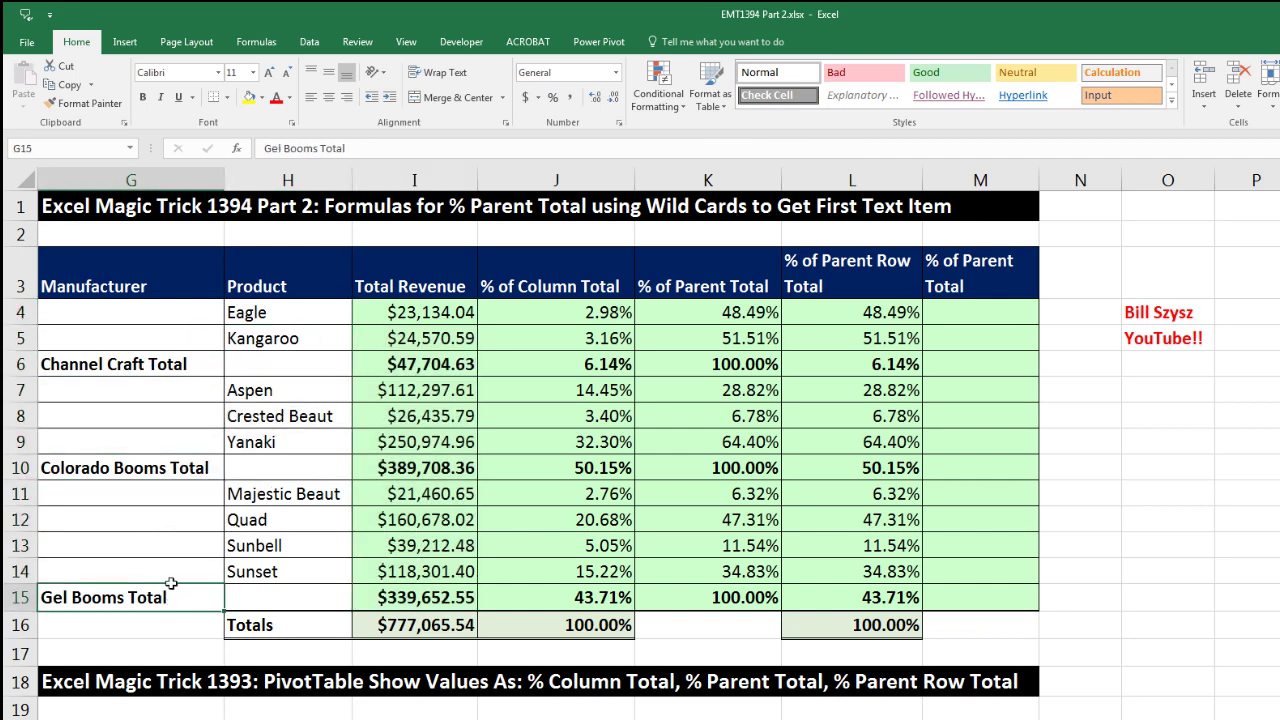
click(952, 315)
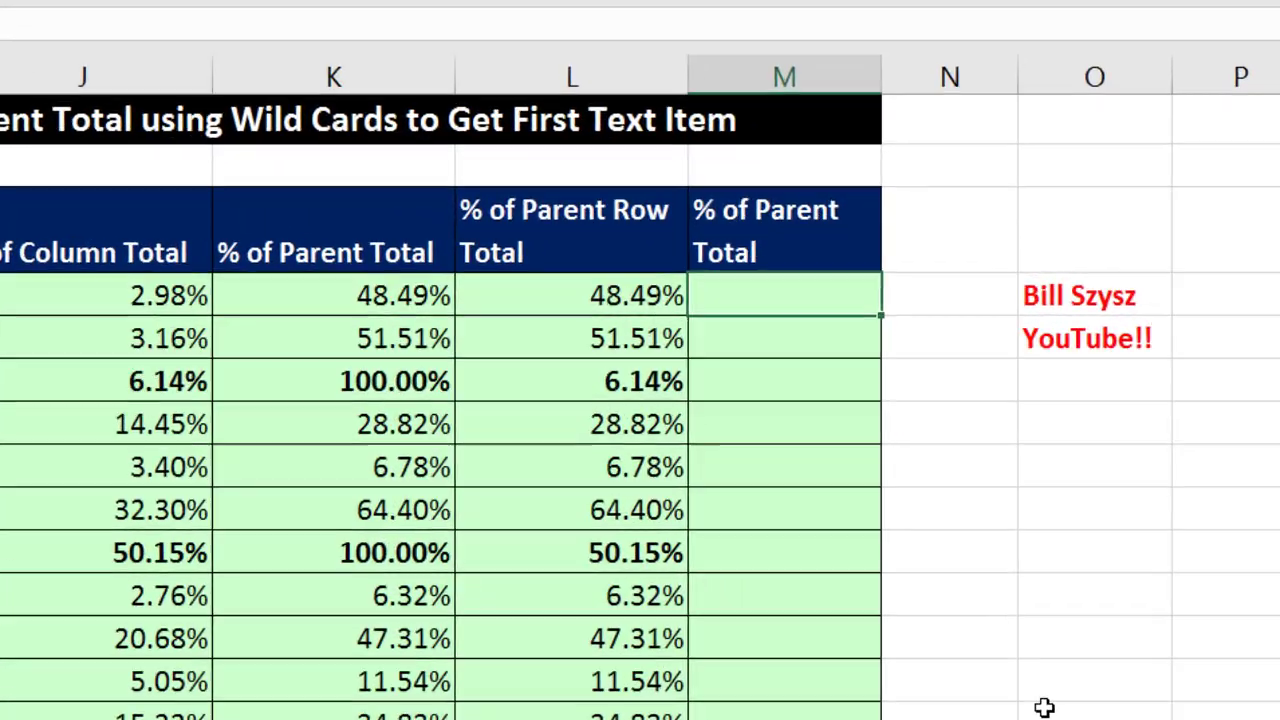
- Begin M4's formula as =MATCH("?*", using the any-text wildcard as lookup value
text(=)
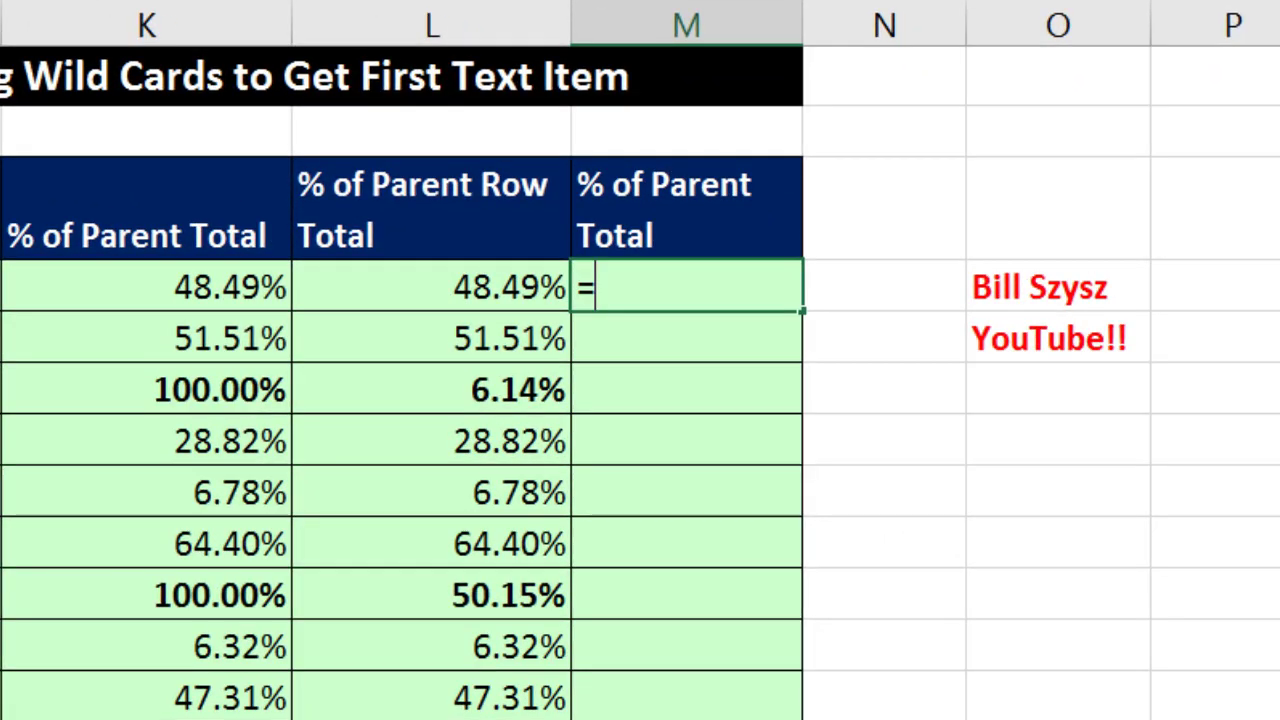
text(ma)
key(Tab)
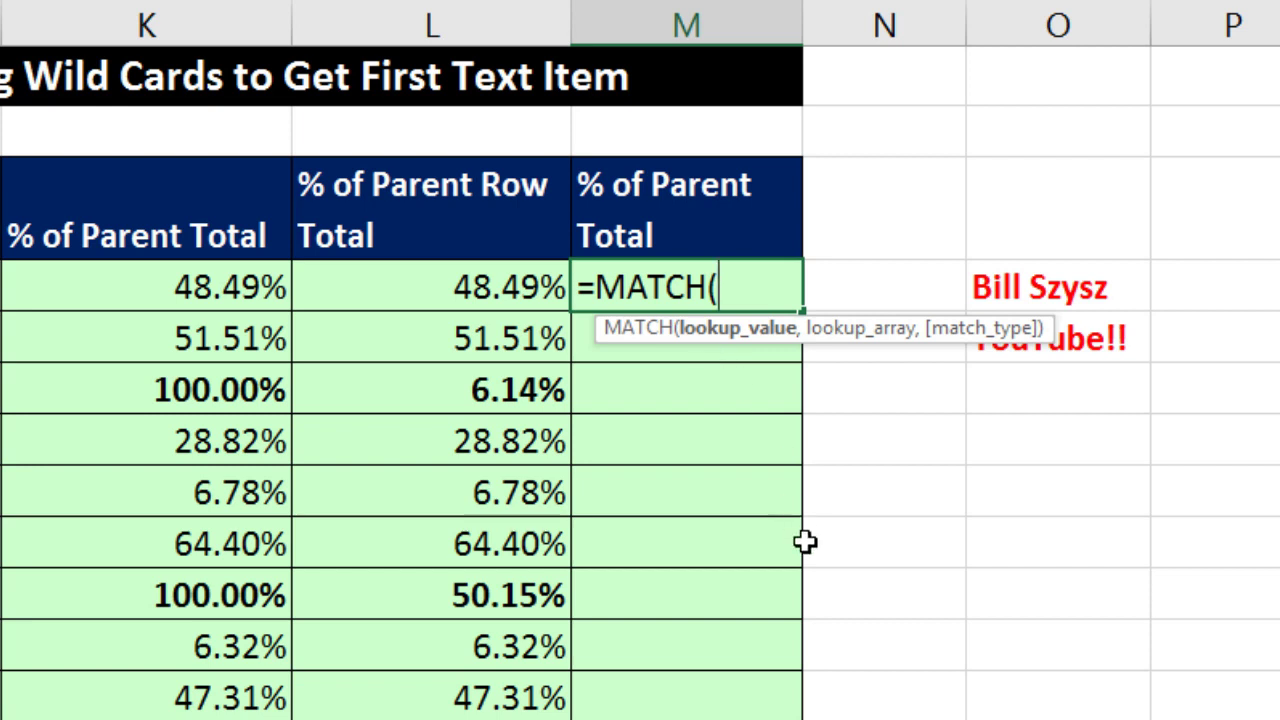
text("?*")
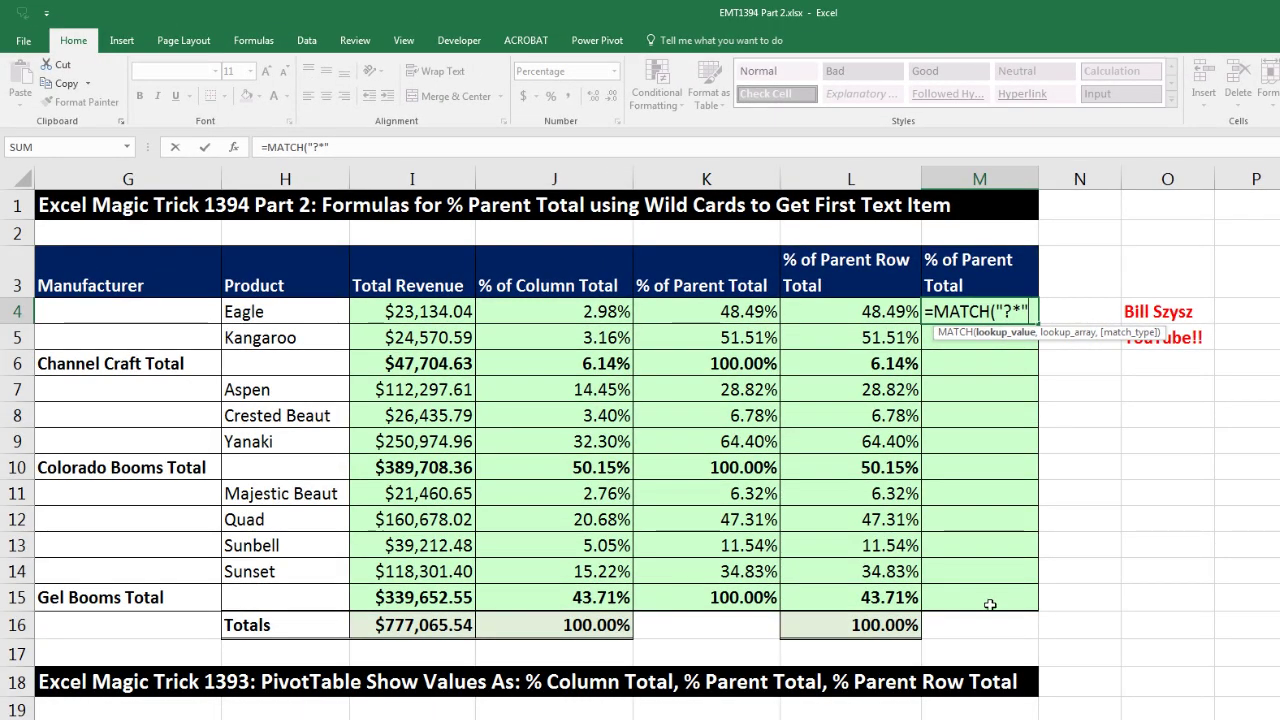
text(,)
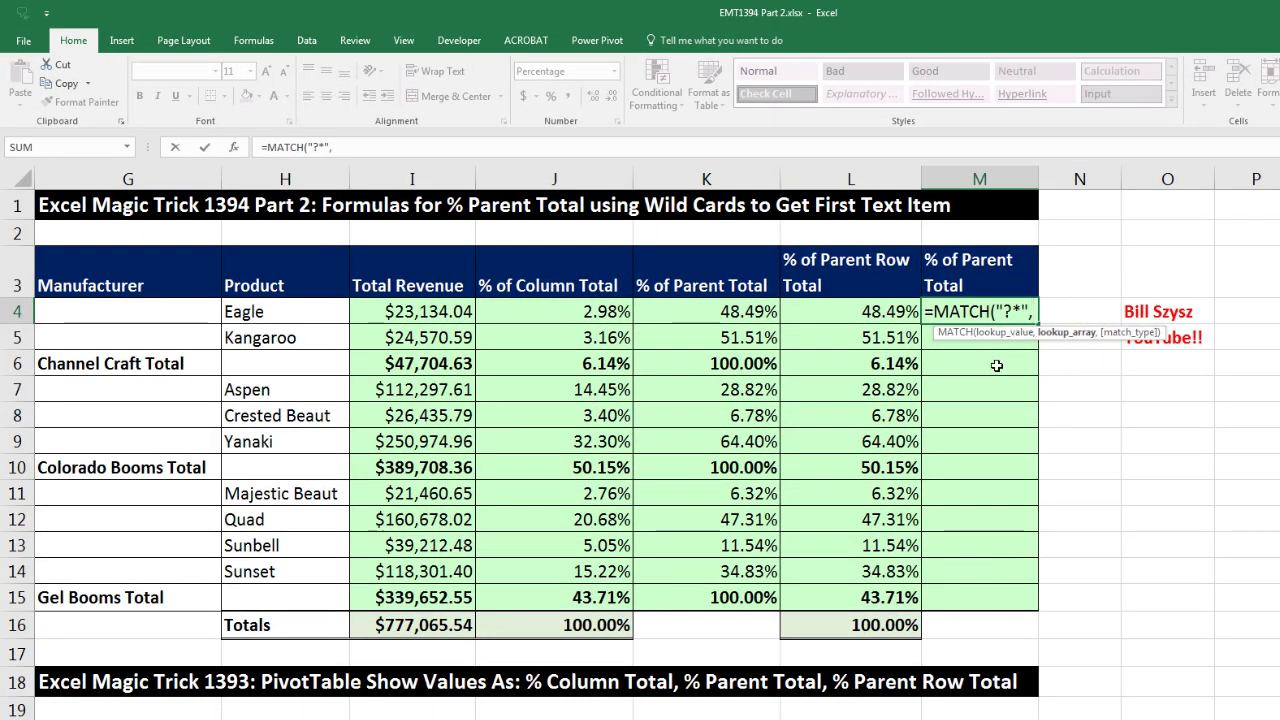
- Complete M4 as =MATCH("?*",G4:$G$15,0), returning 3 shown as 300.00%
drag(180, 308, 191, 595)
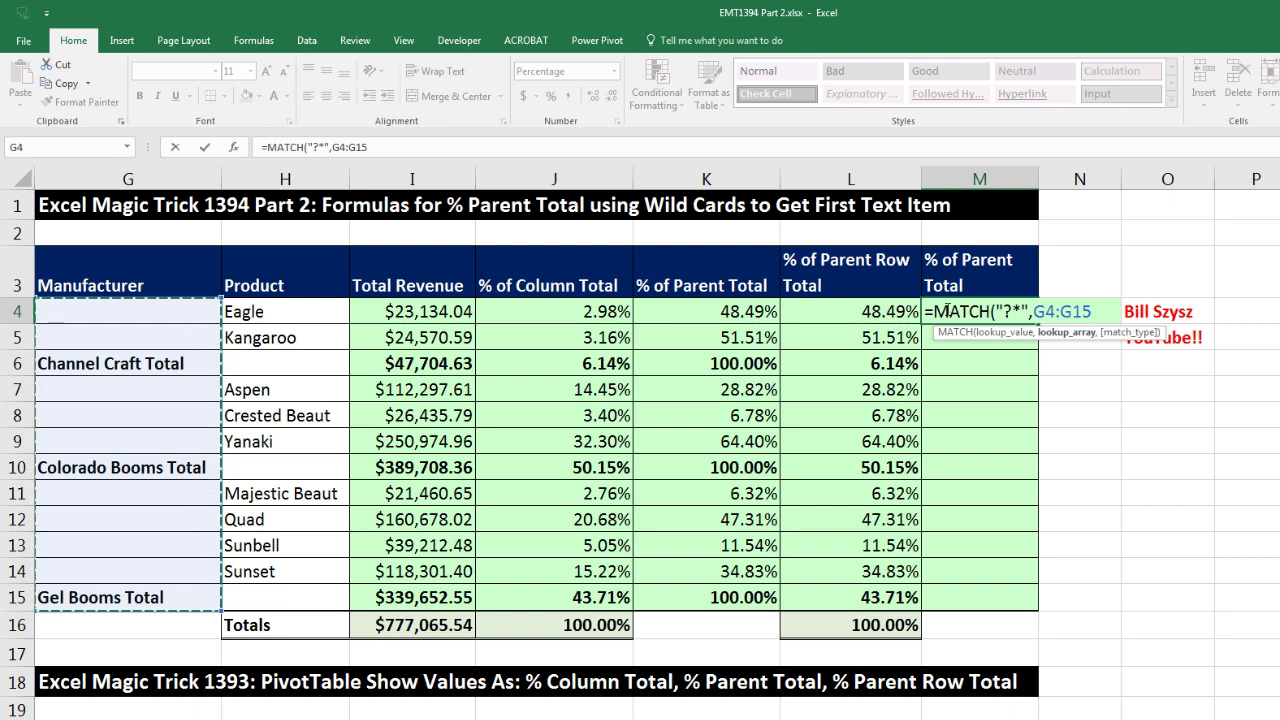
double_click(1081, 311)
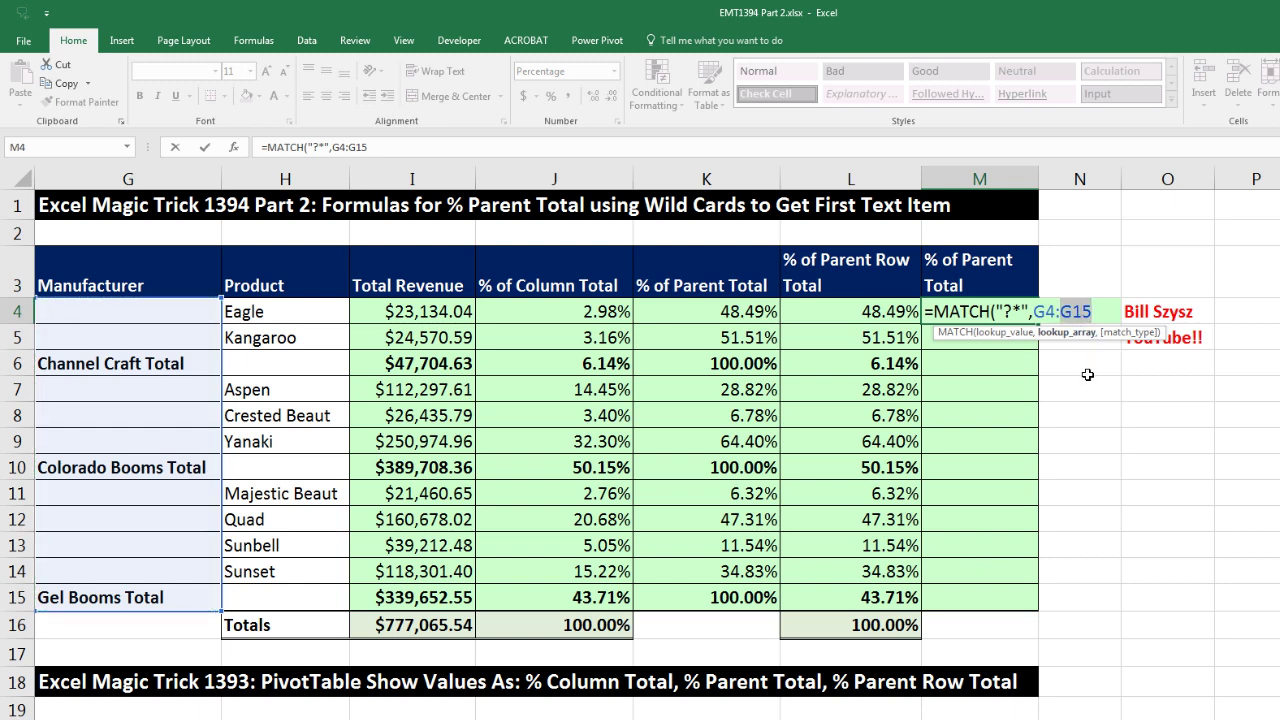
key(F4)
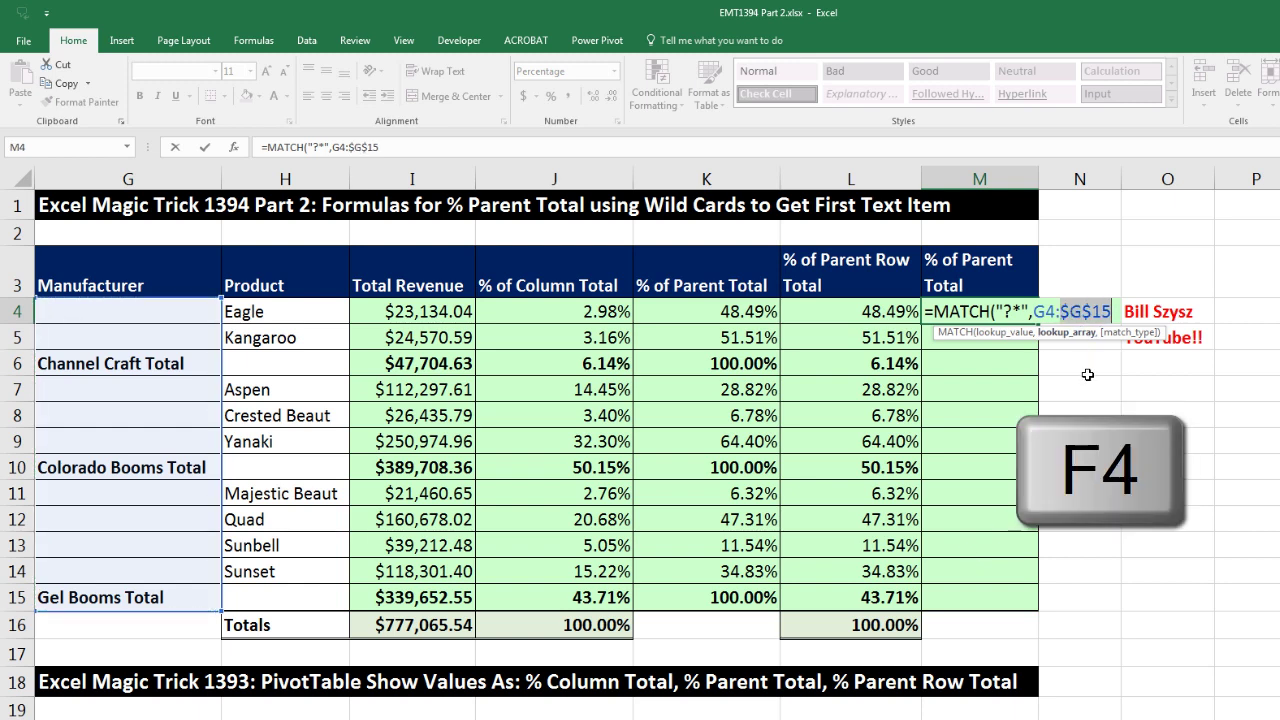
click(1117, 316)
text(,)
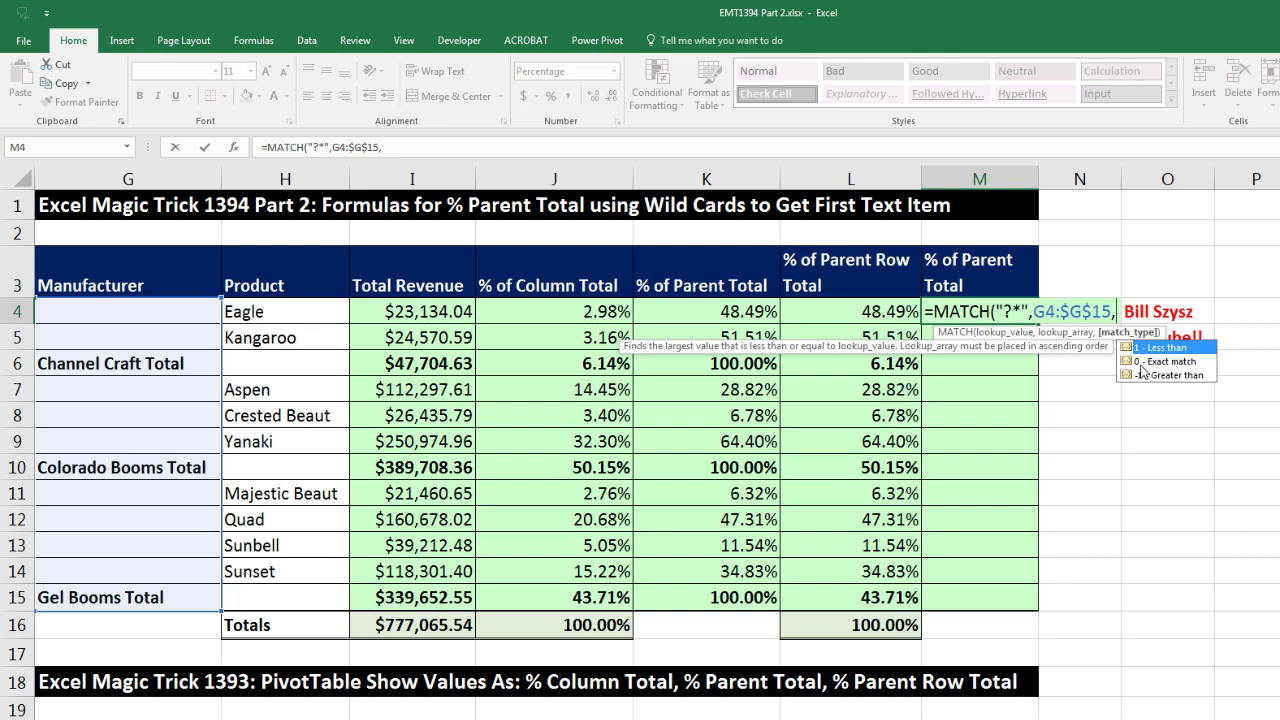
text(0)
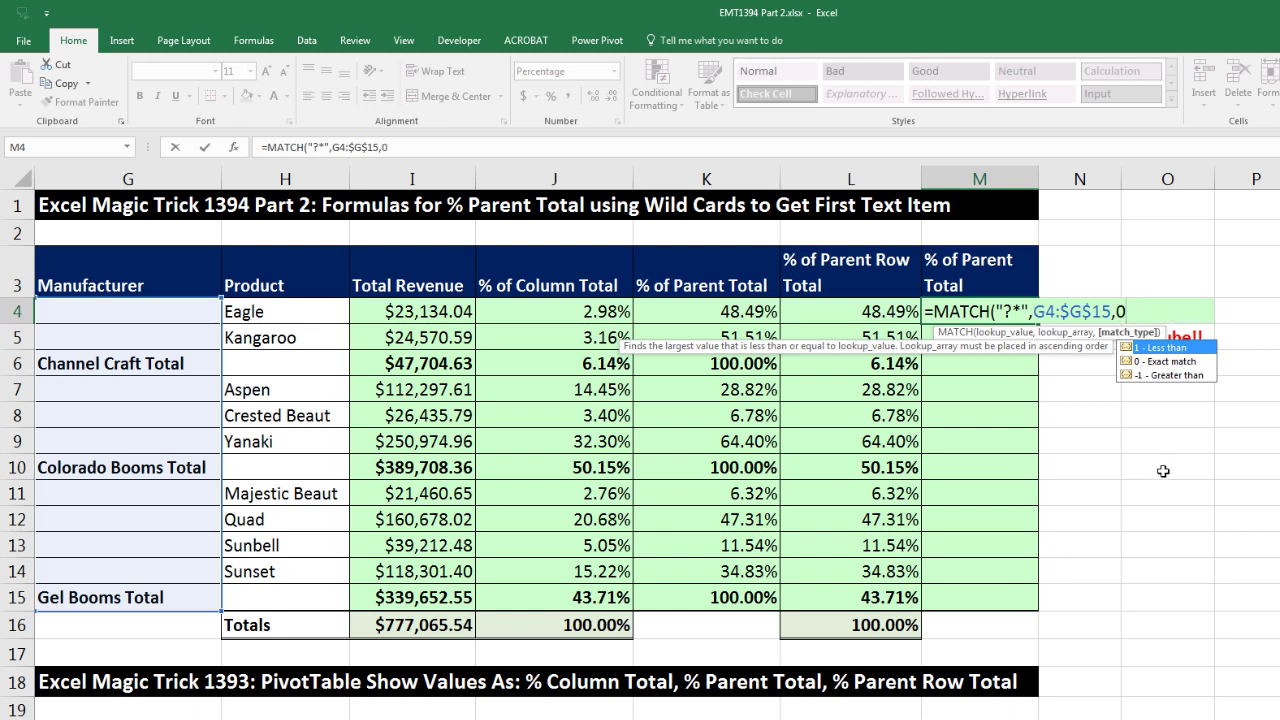
text())
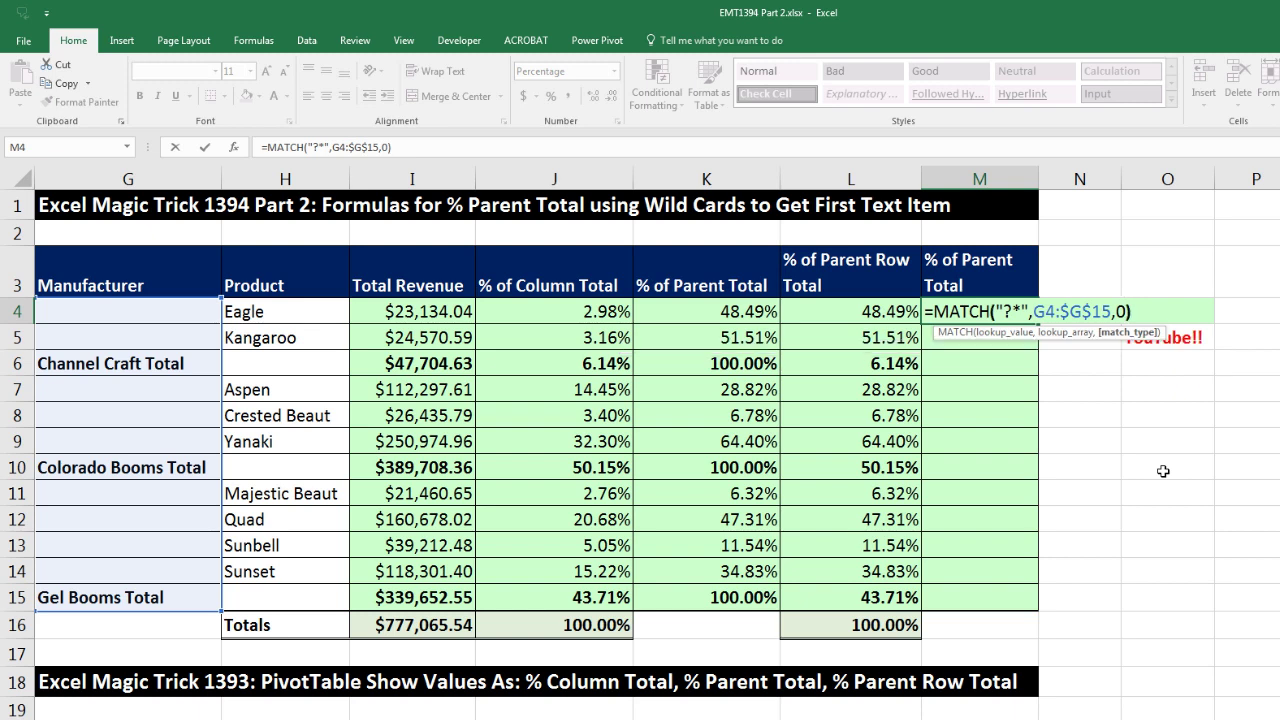
key(ctrl+Return)
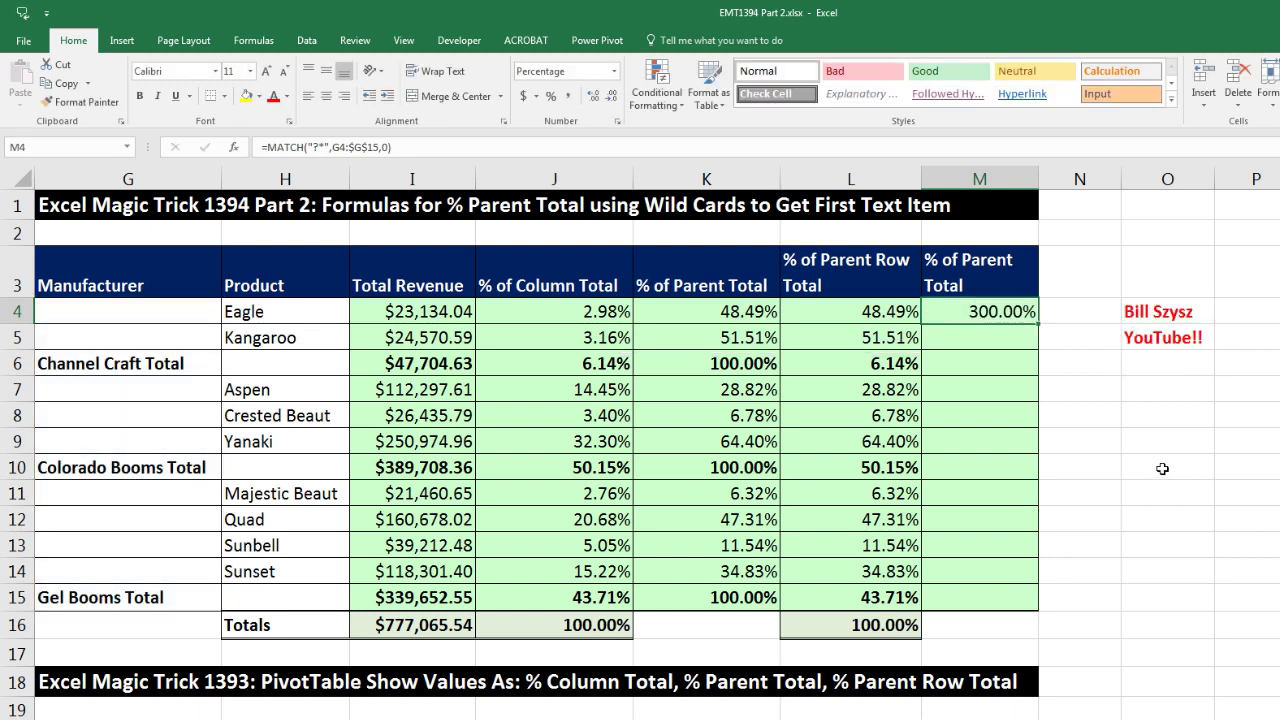
- Show M4 as a General number and copy the MATCH formula down to M15
click(616, 72)
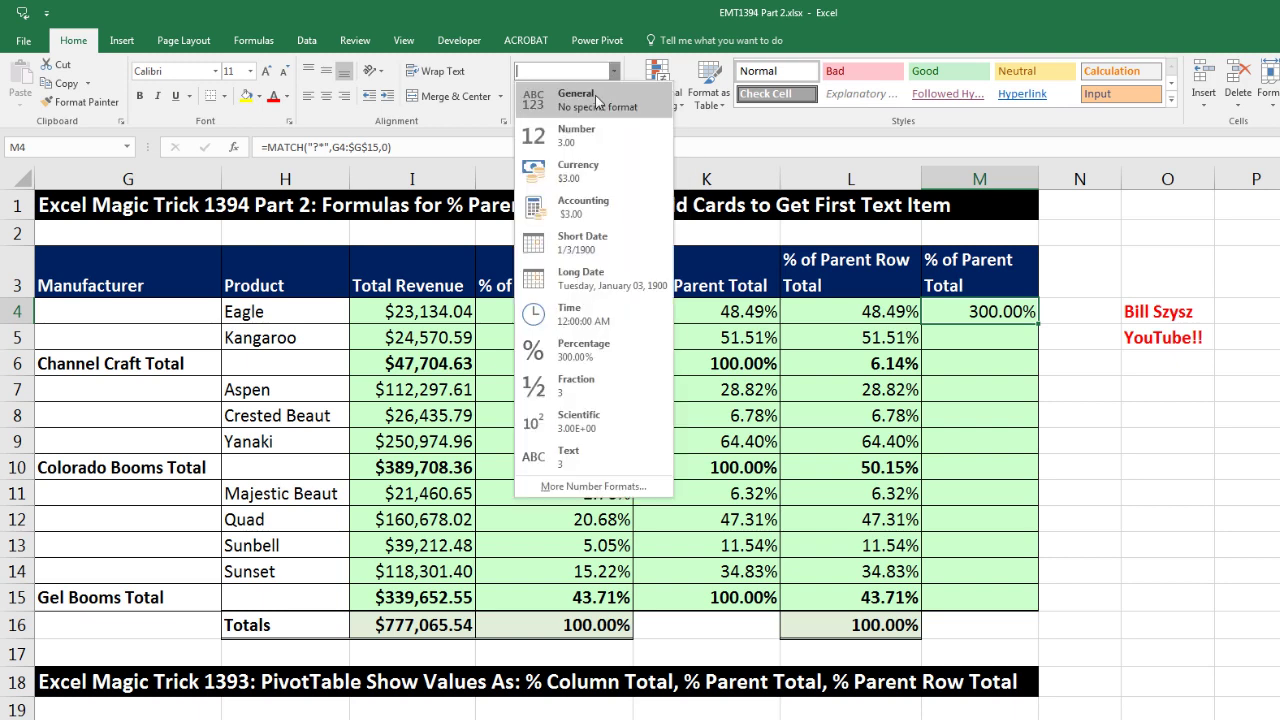
key(Escape)
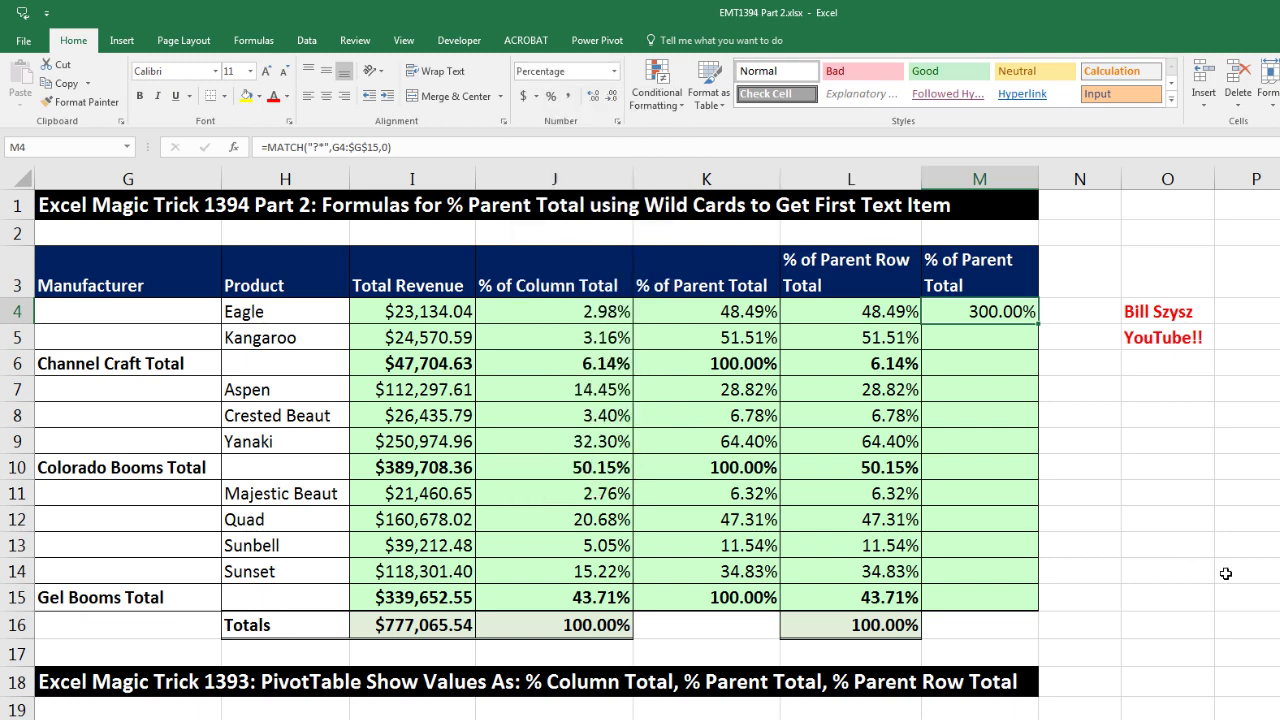
key(ctrl+shift+grave)
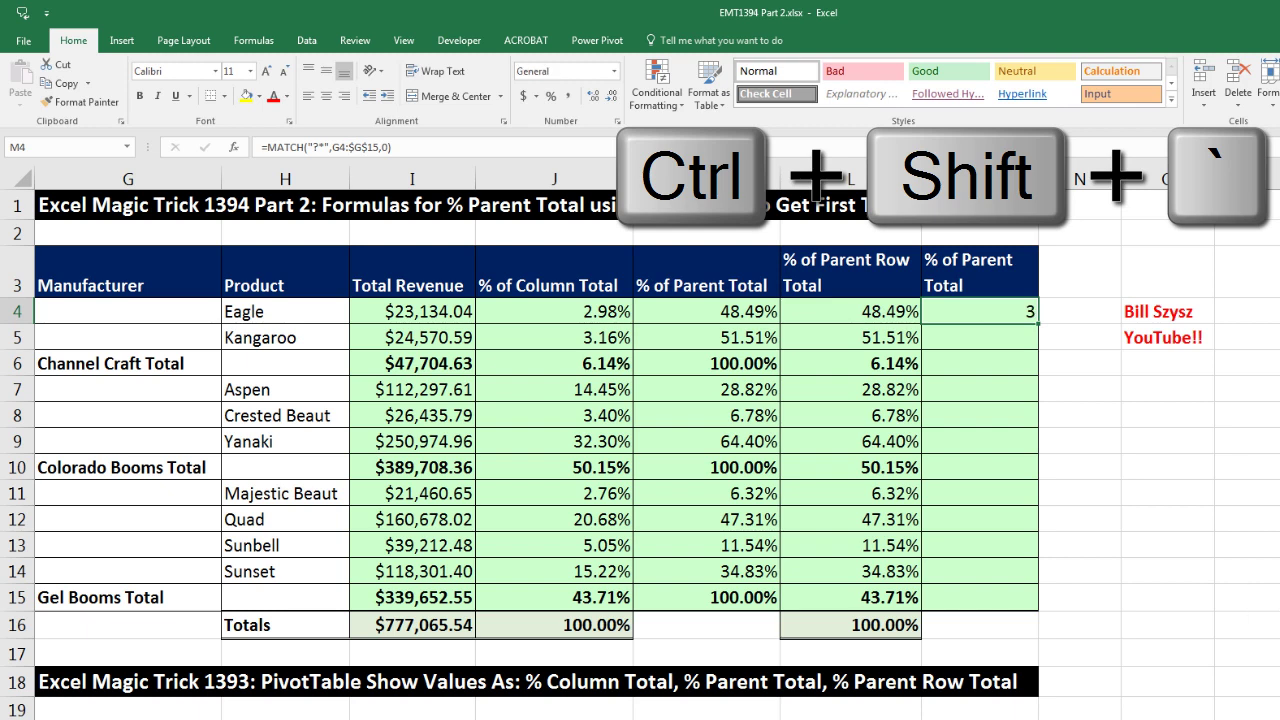
drag(1039, 324, 1056, 620)
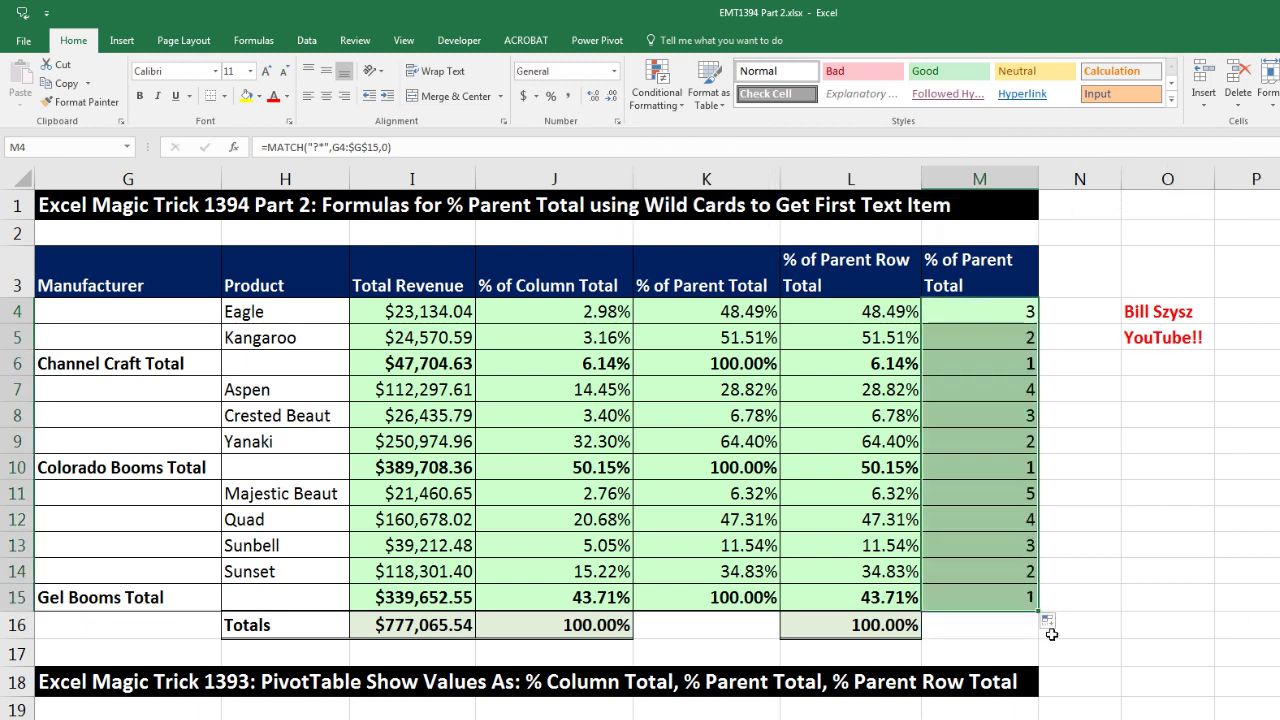
- Check the copied MATCH formulas in M4–M7 against the Channel Craft revenue cells, returning to M4
click(996, 316)
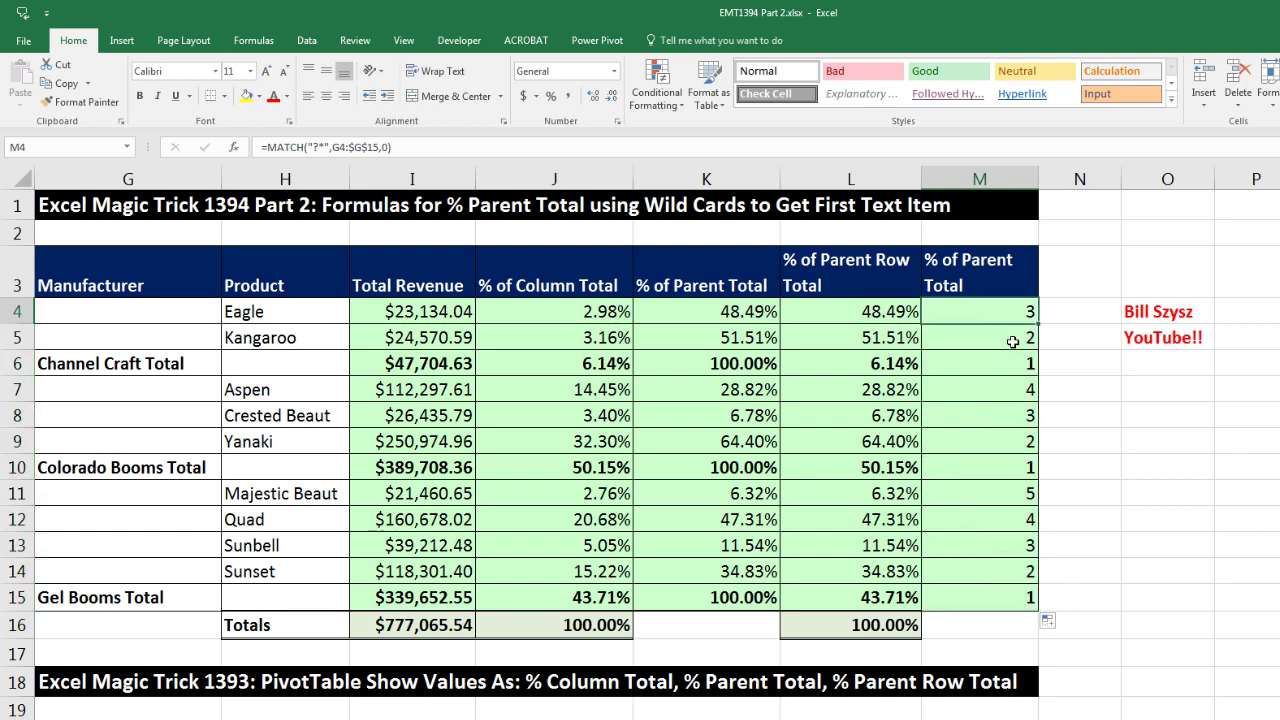
click(1012, 340)
click(1012, 366)
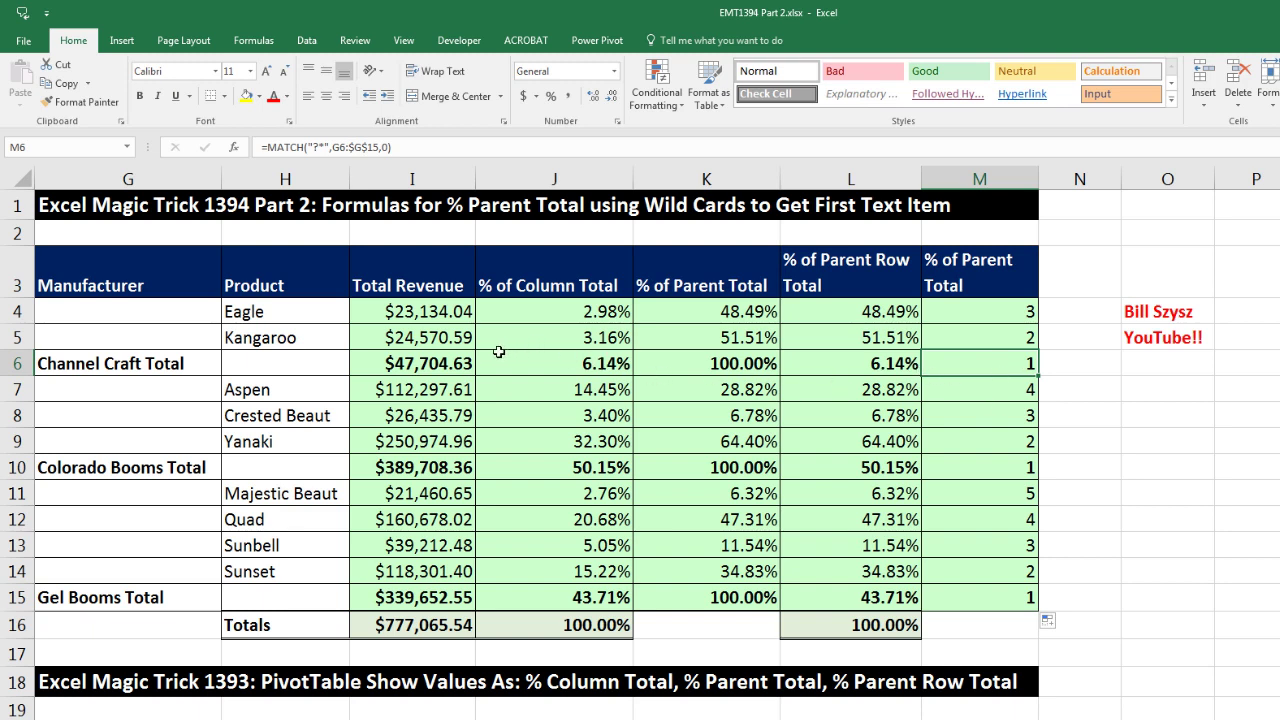
drag(443, 311, 452, 364)
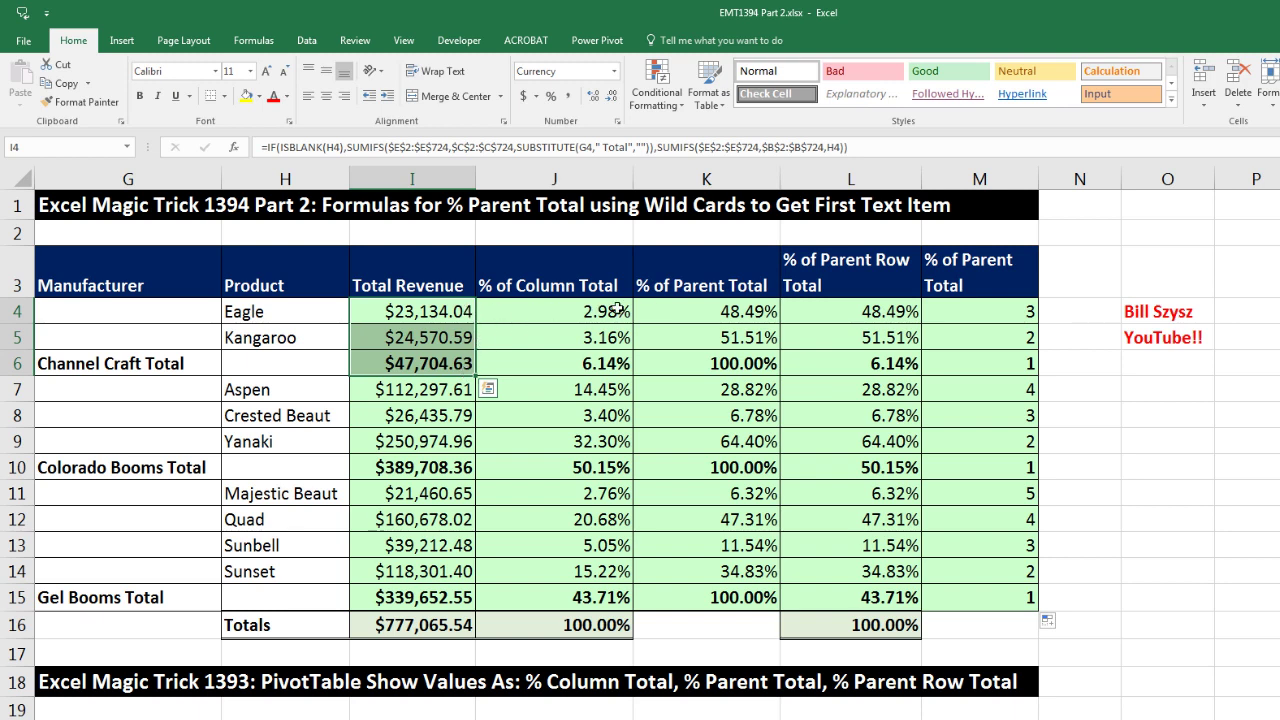
click(975, 337)
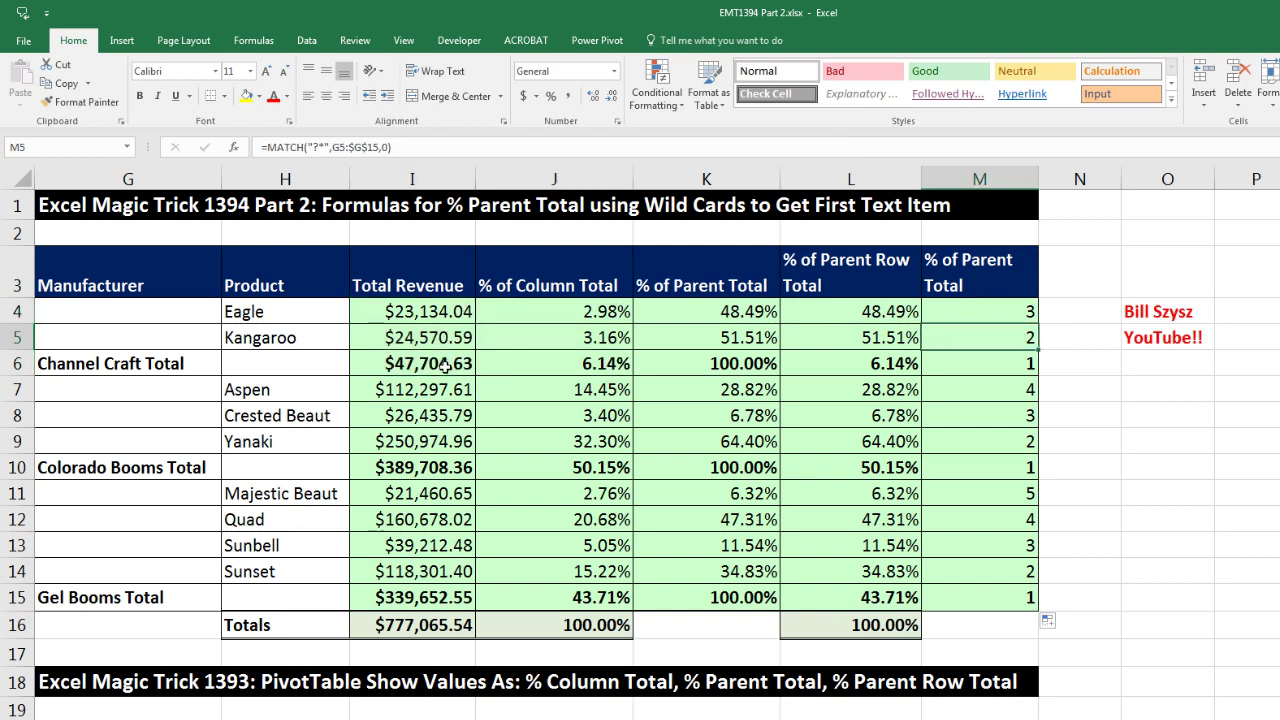
click(1020, 364)
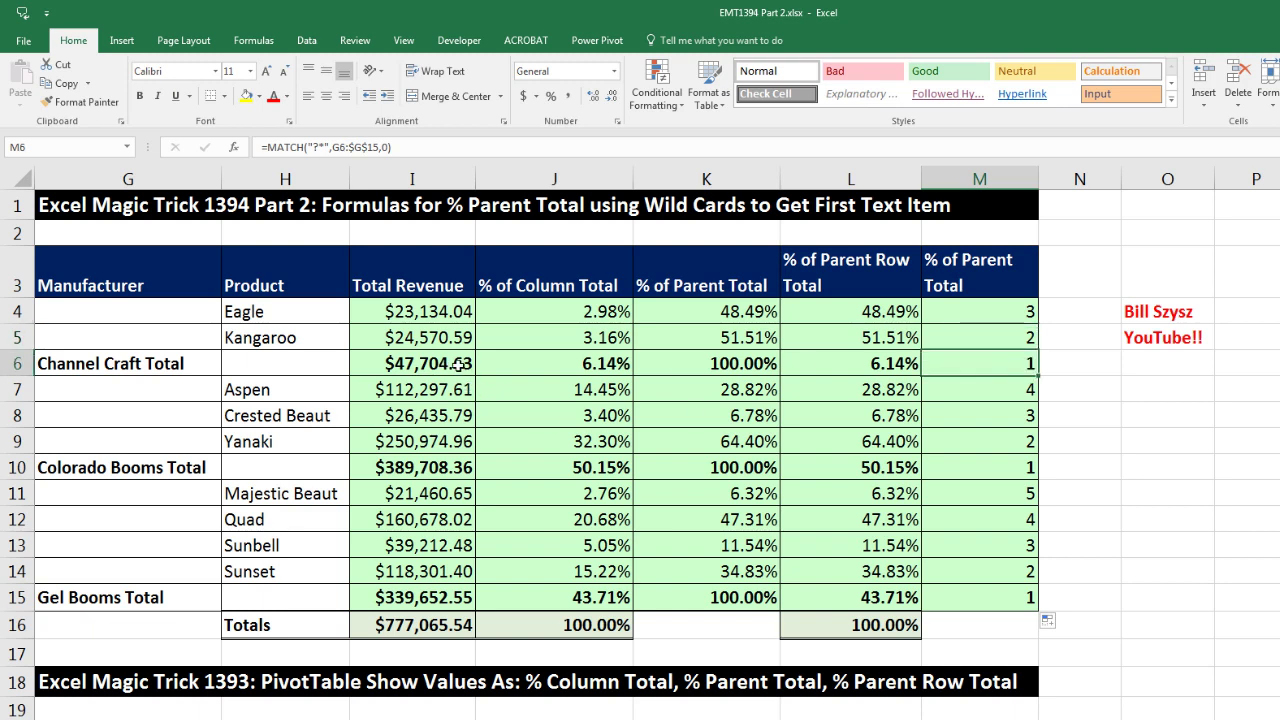
click(964, 388)
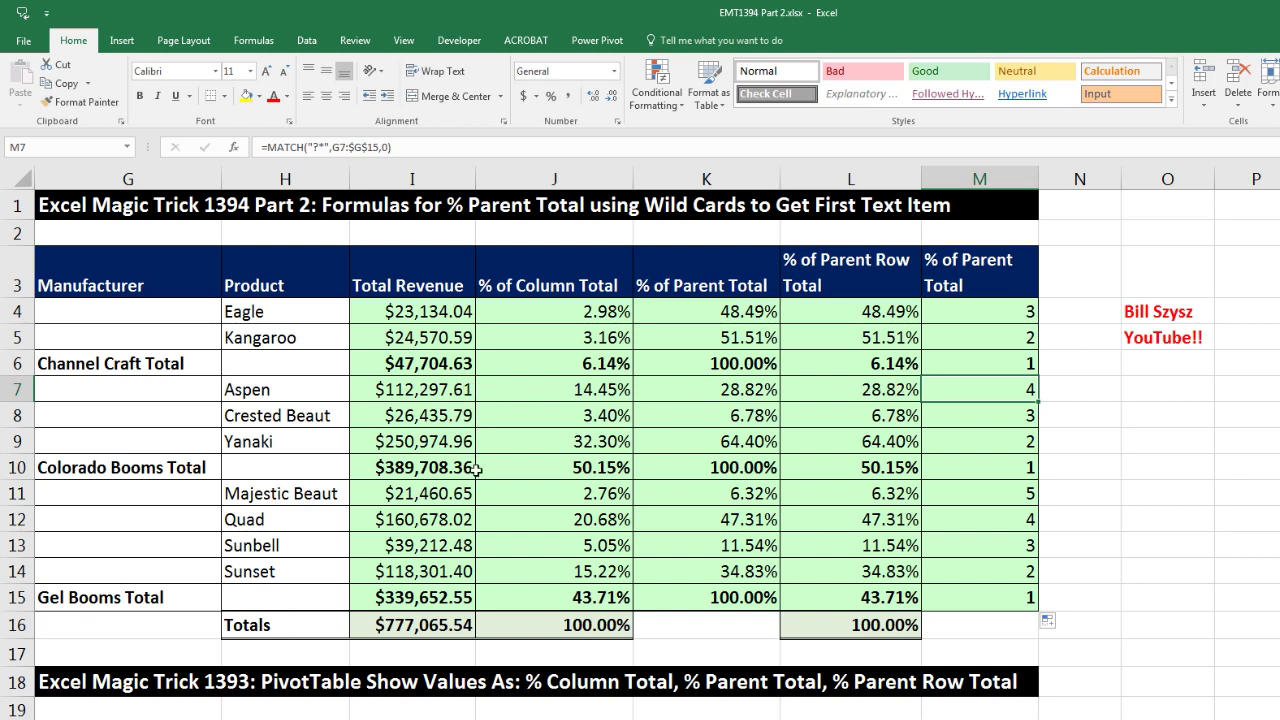
click(965, 304)
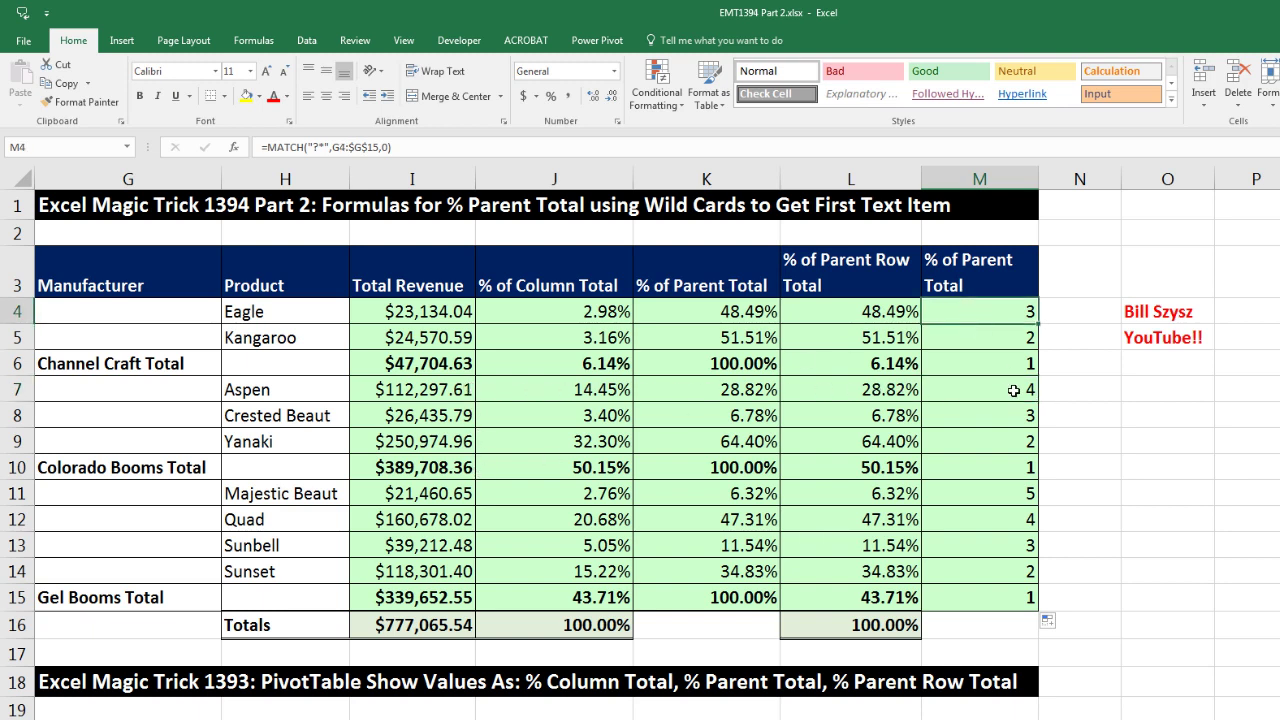
- Wrap M4's MATCH in INDEX(I4:$I$15, …) so it returns the parent total 47704.63
key(F2)
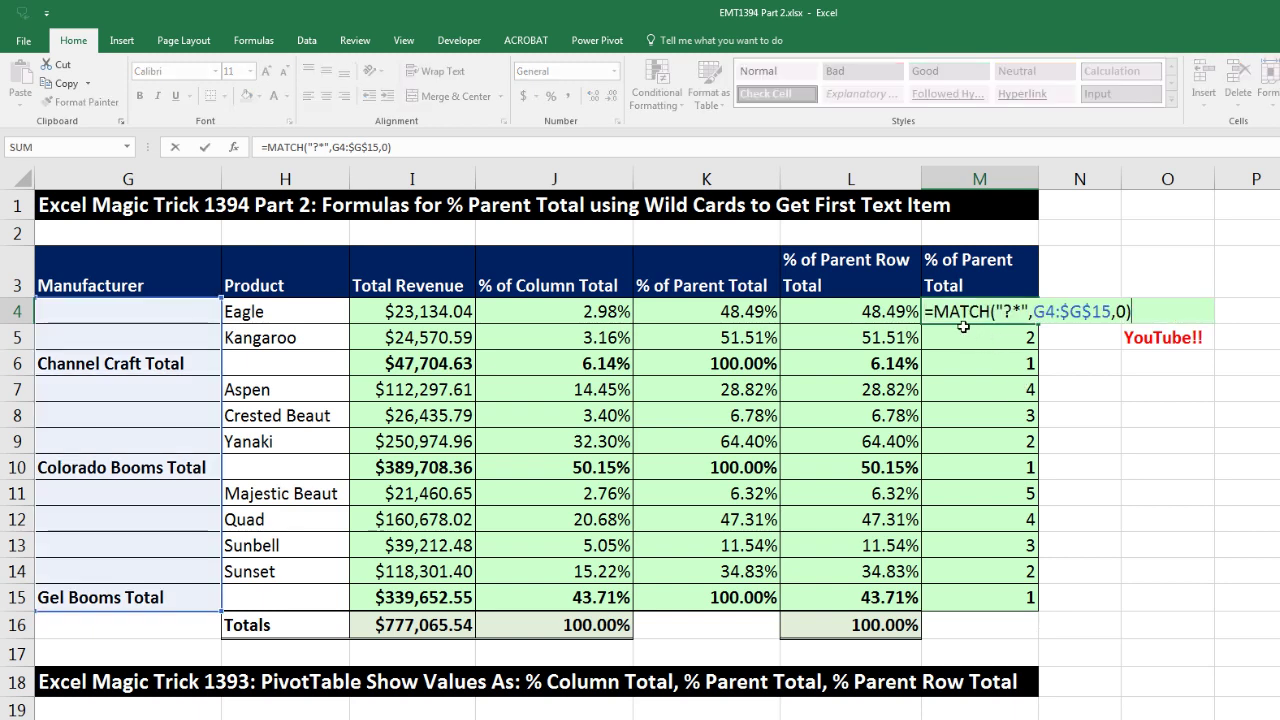
text(in)
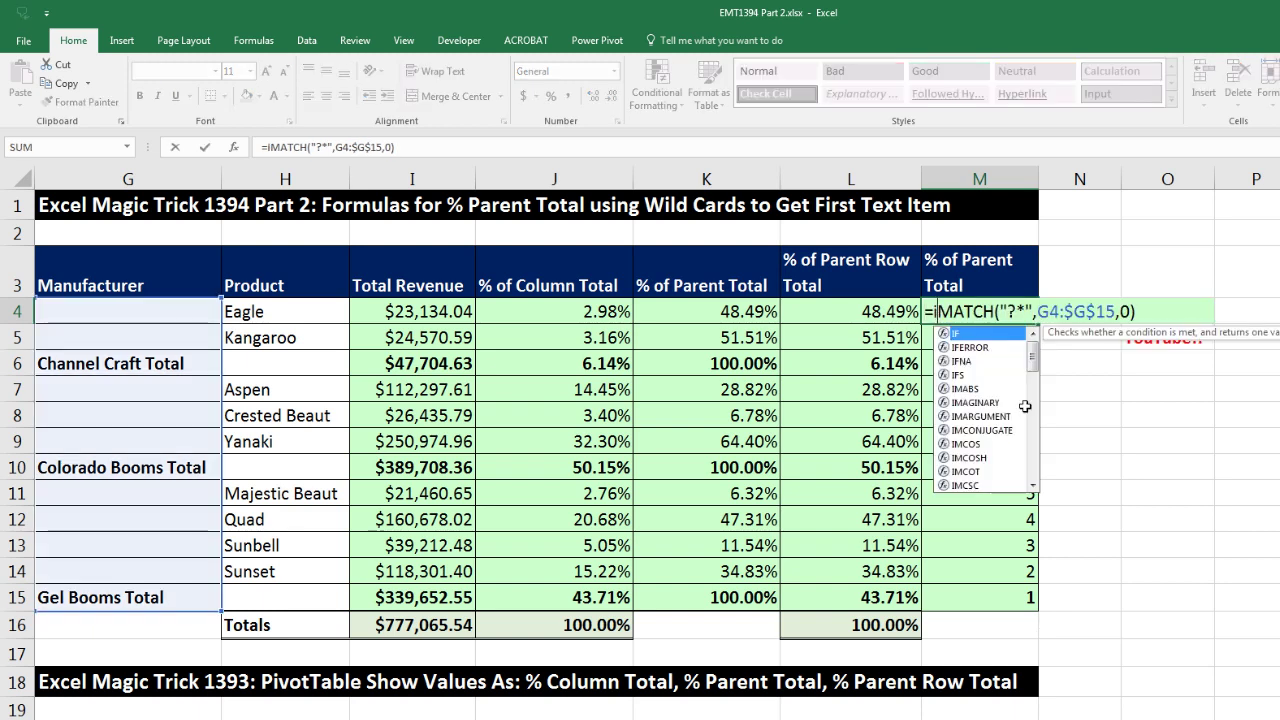
key(Tab)
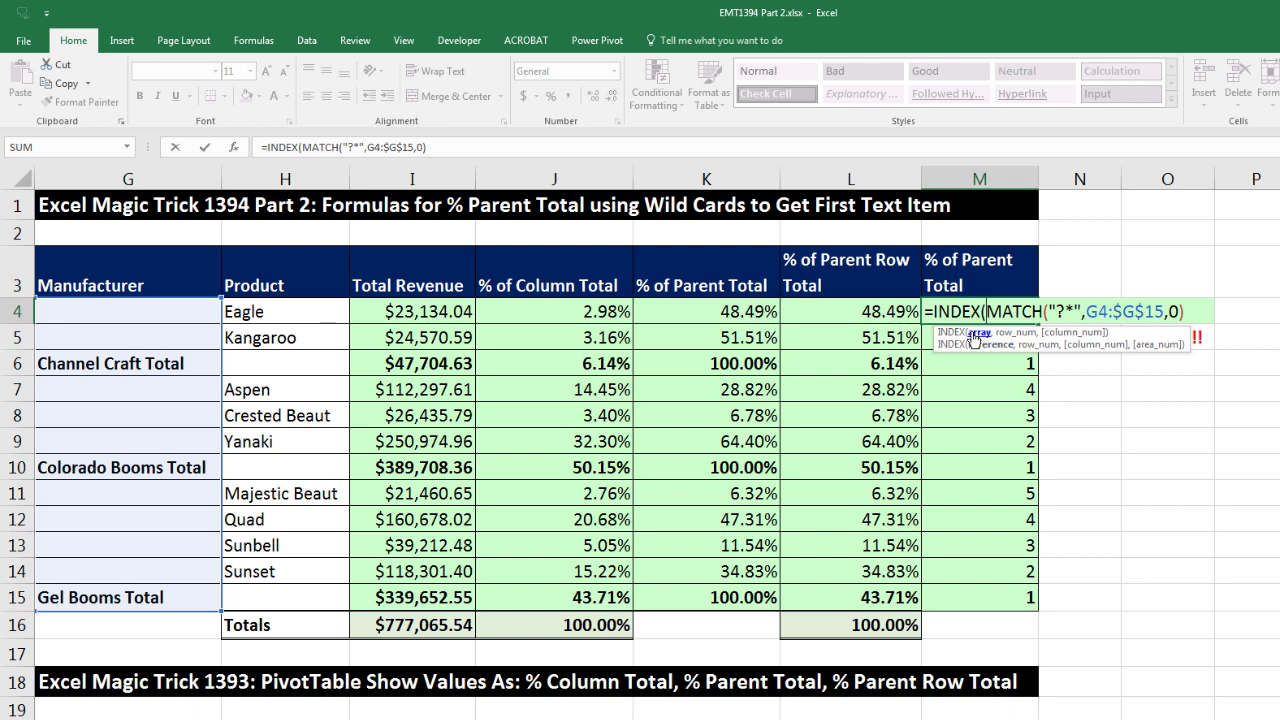
drag(422, 316, 426, 598)
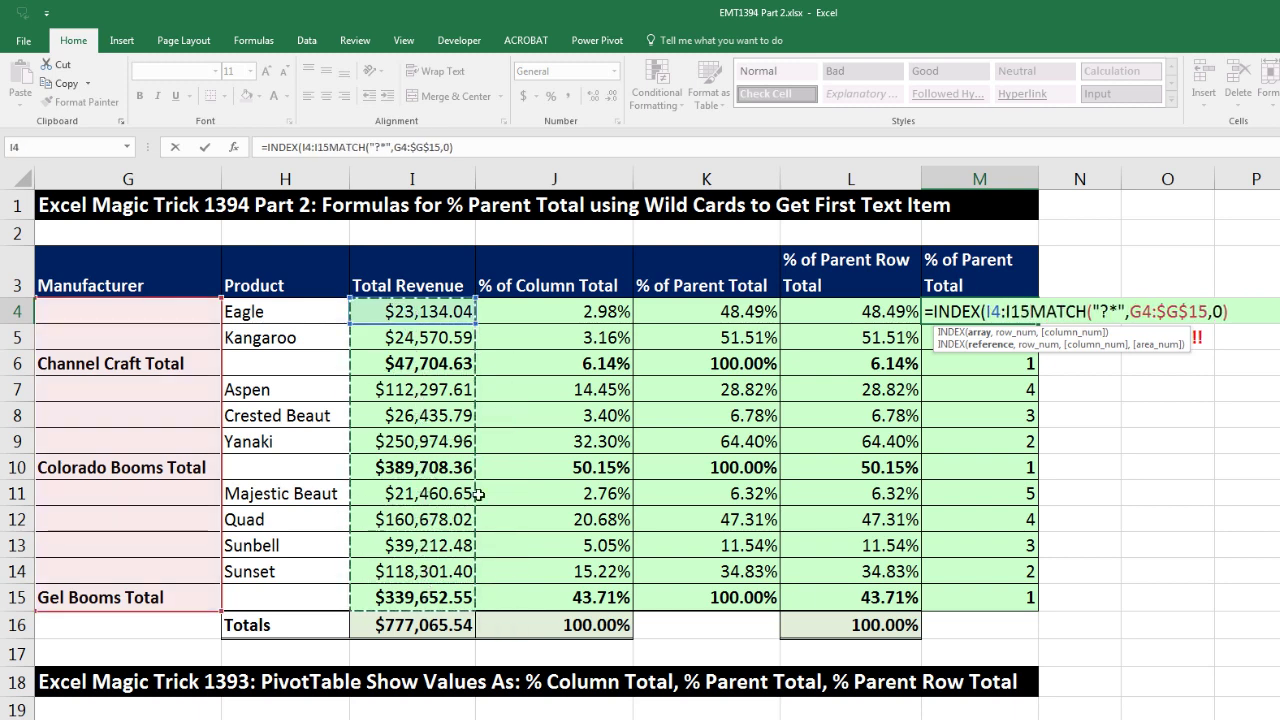
click(1031, 312)
text(,)
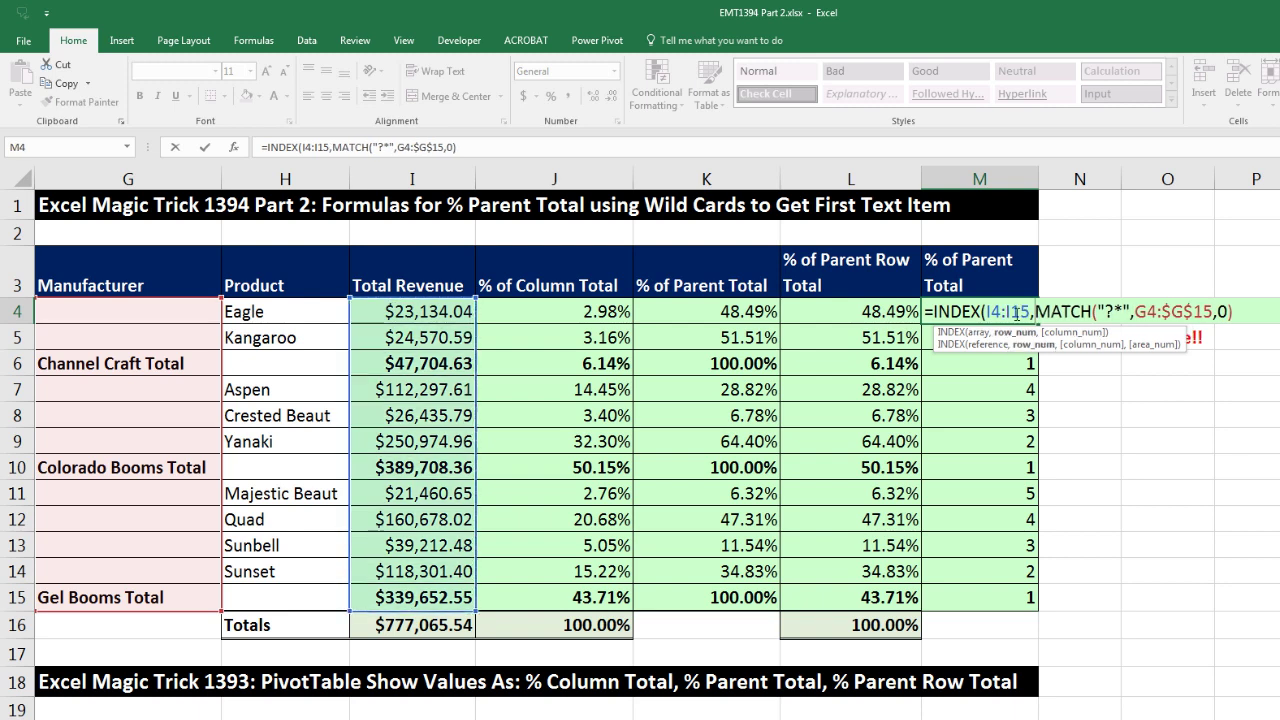
double_click(1016, 312)
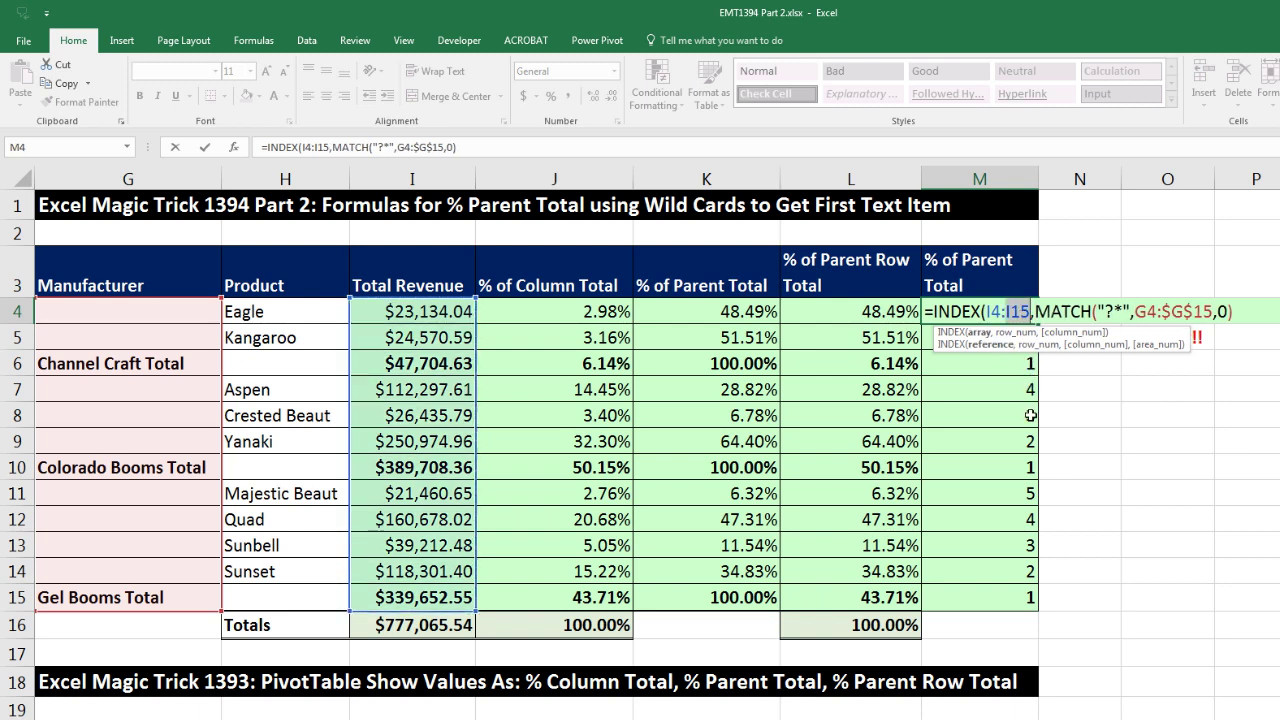
key(F4)
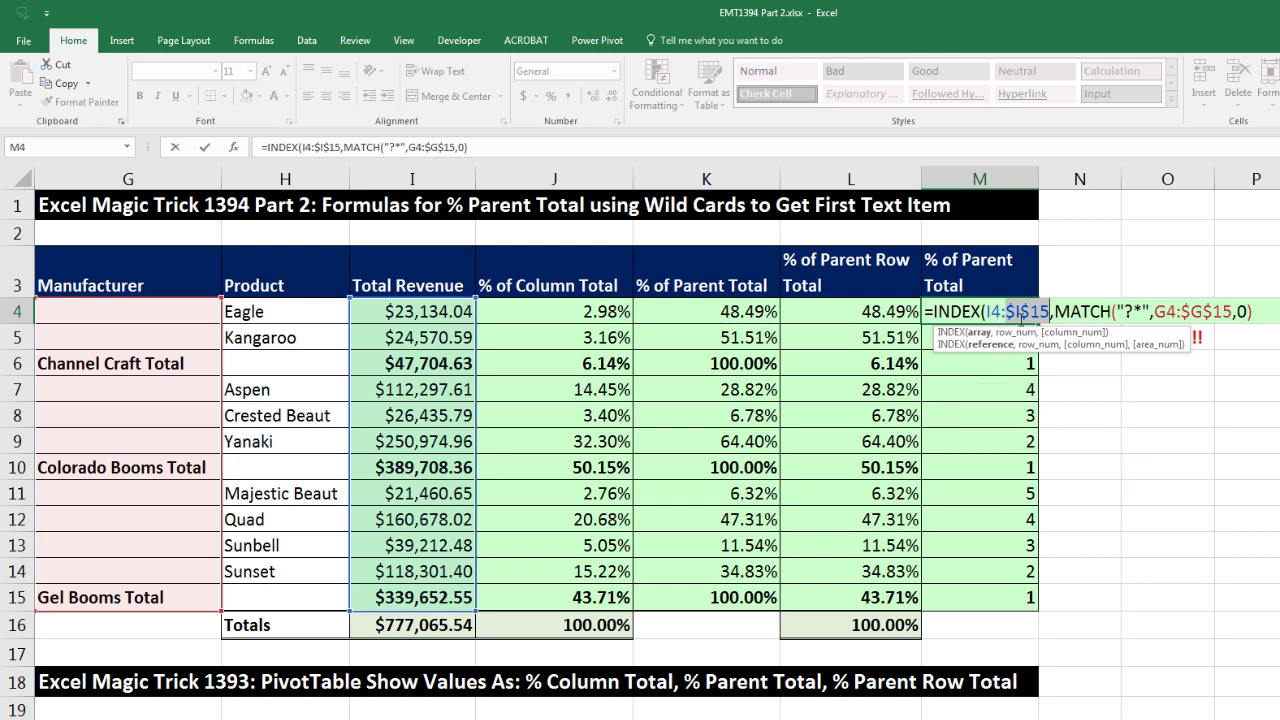
click(1267, 315)
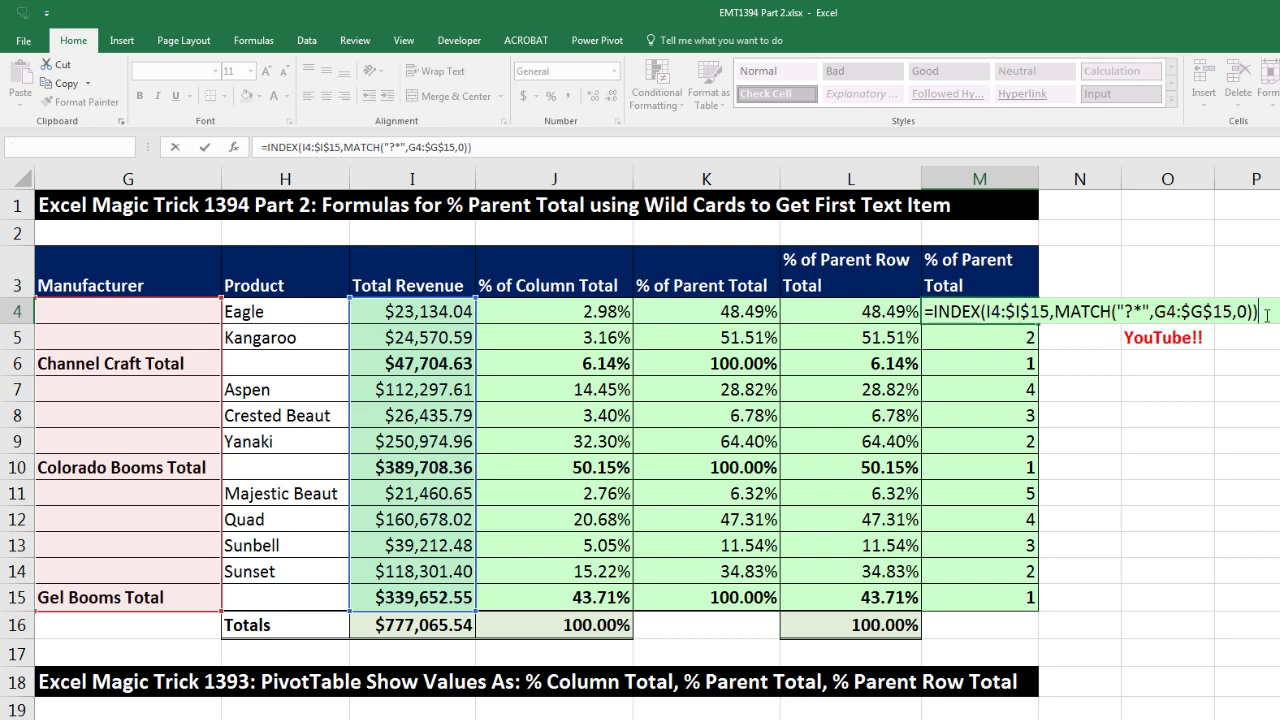
key(ctrl+Return)
- Fill the INDEX formula down to M15, verify M7's copy references its own rows, and reopen M4
double_click(1038, 323)
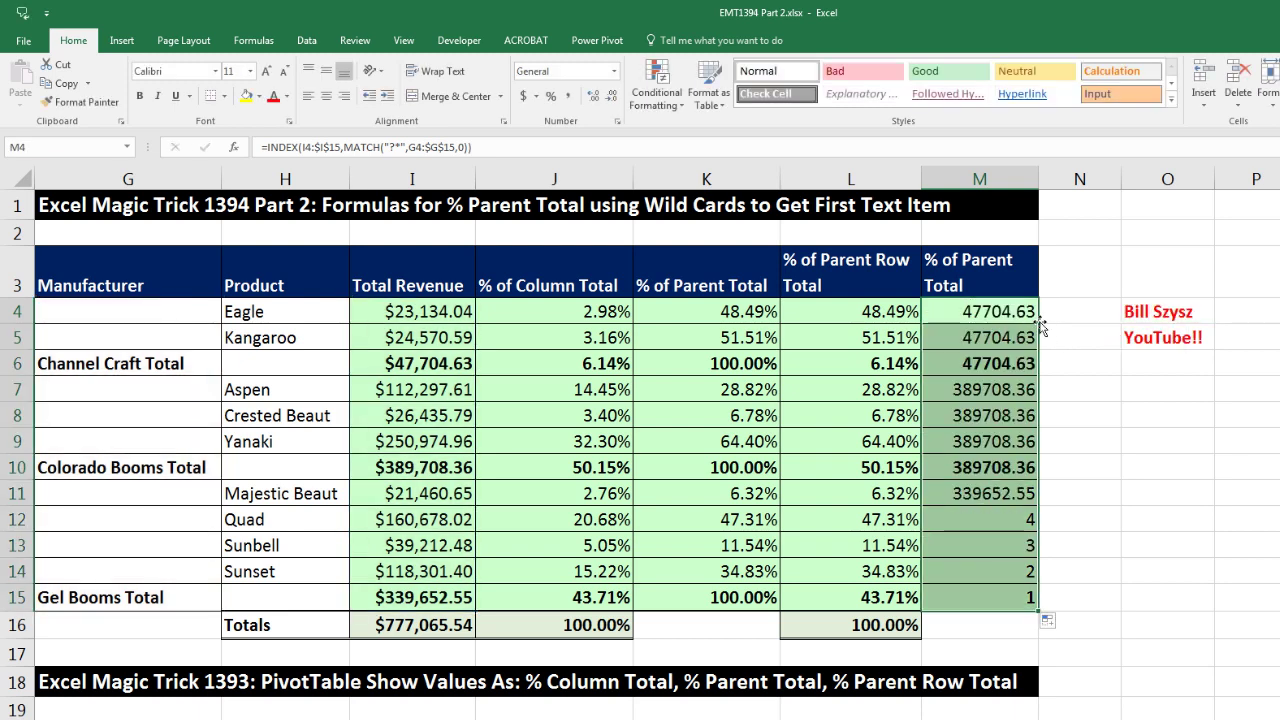
drag(982, 303, 980, 358)
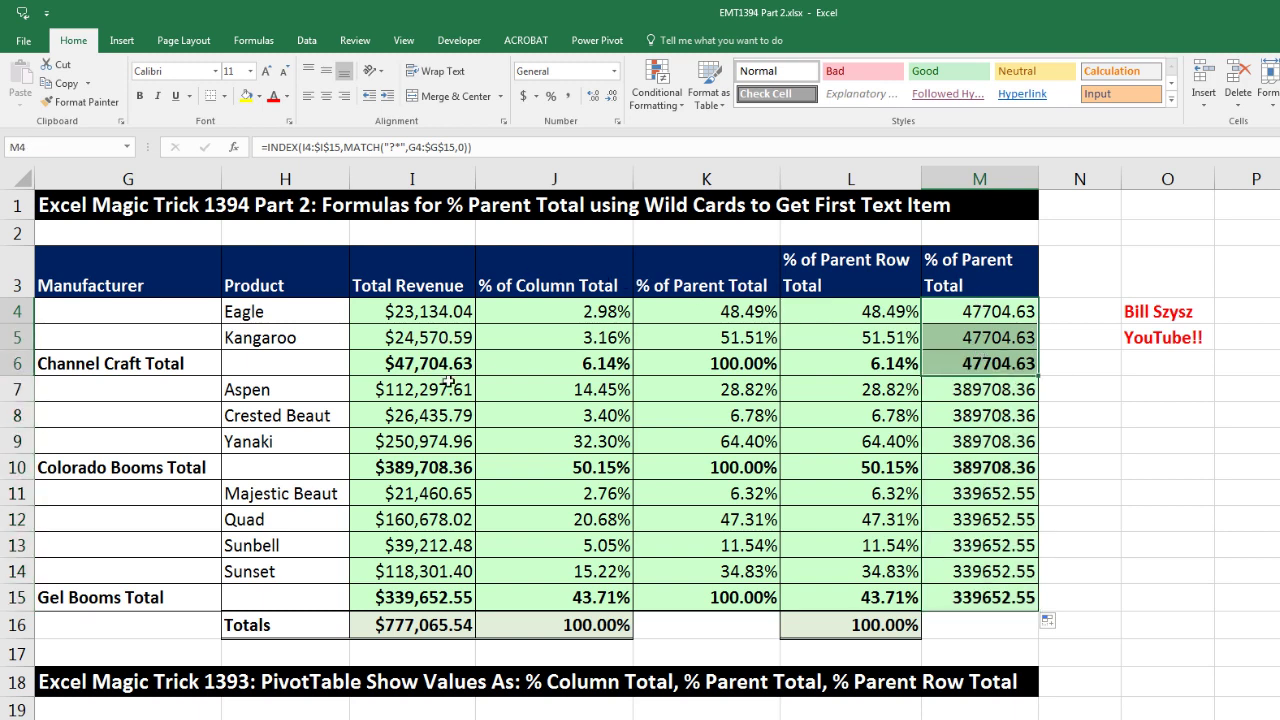
click(980, 391)
key(F2)
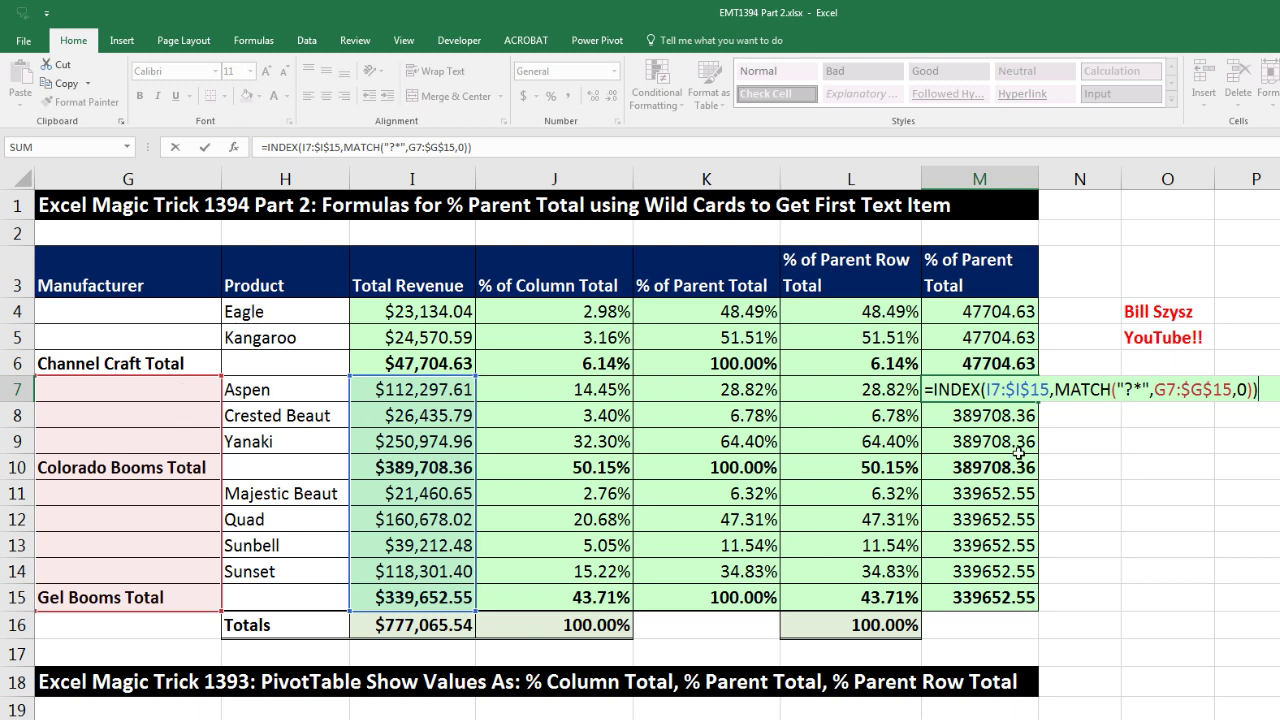
key(ctrl+Return)
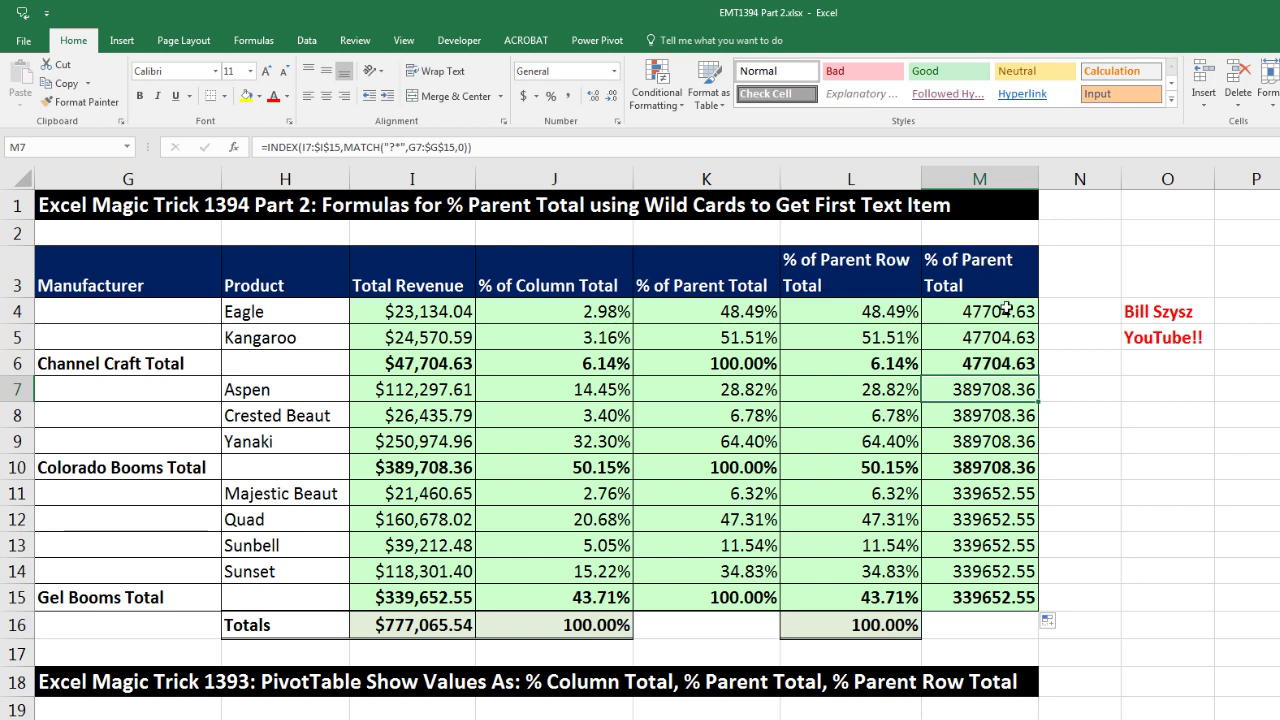
click(1007, 311)
double_click(1007, 311)
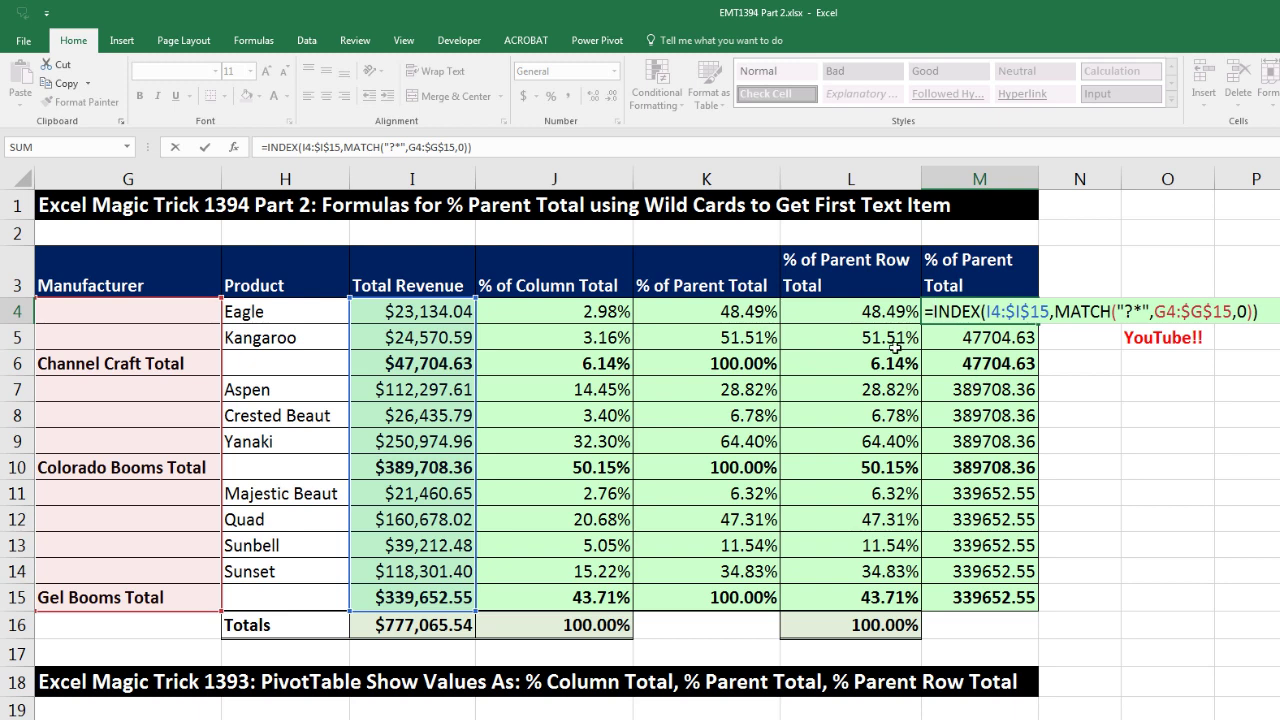
- Change M4 to =I4/INDEX(...) and fill it to M15, giving 0.484943285, 0.515056715, 1
click(421, 316)
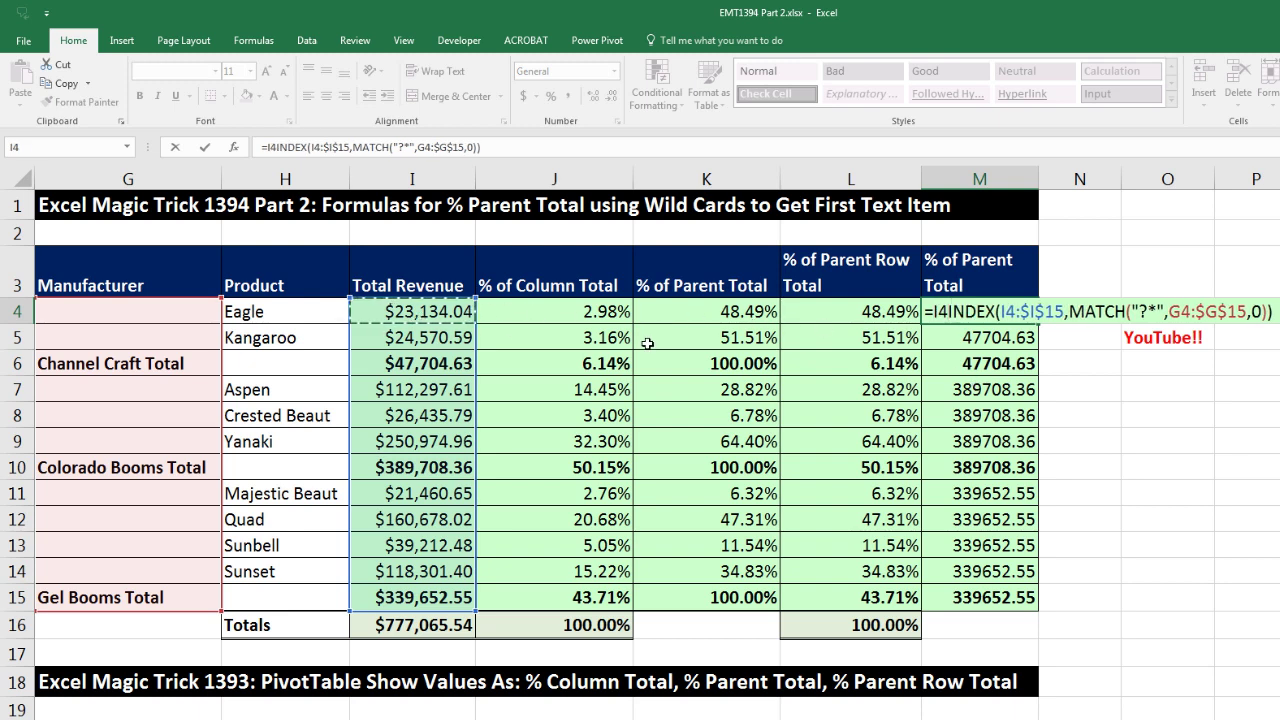
text(/)
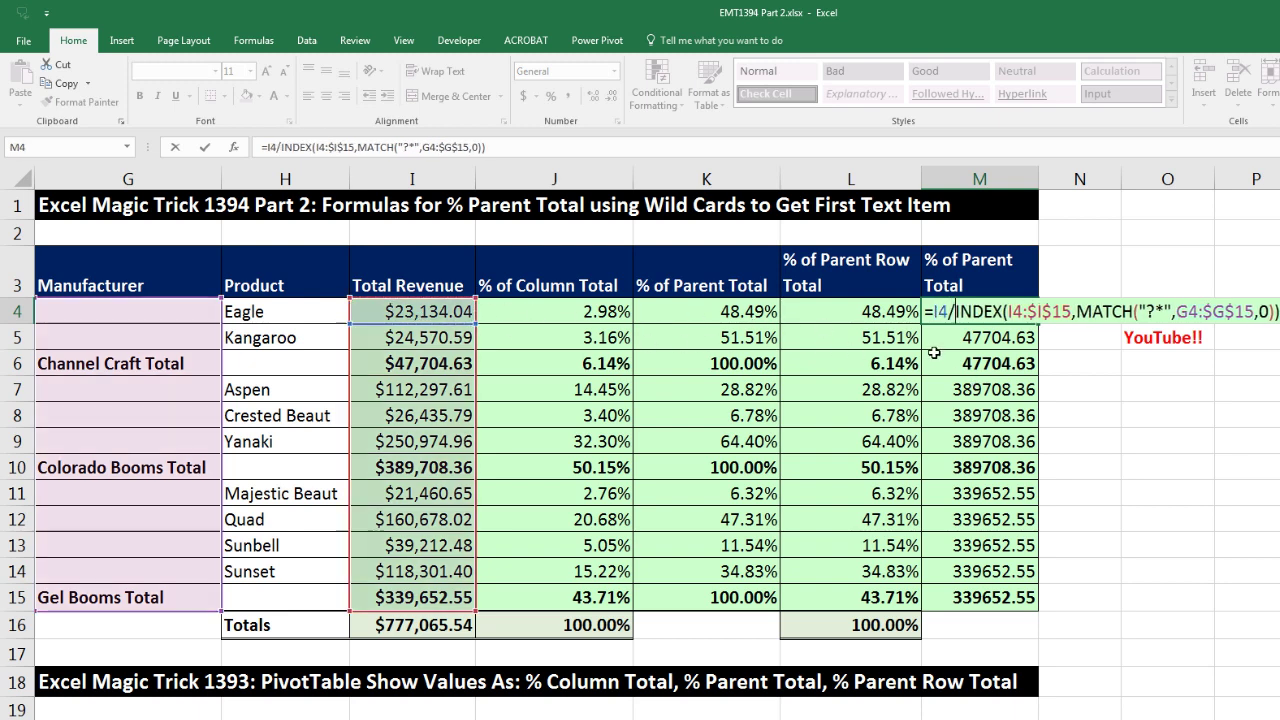
key(ctrl+Return)
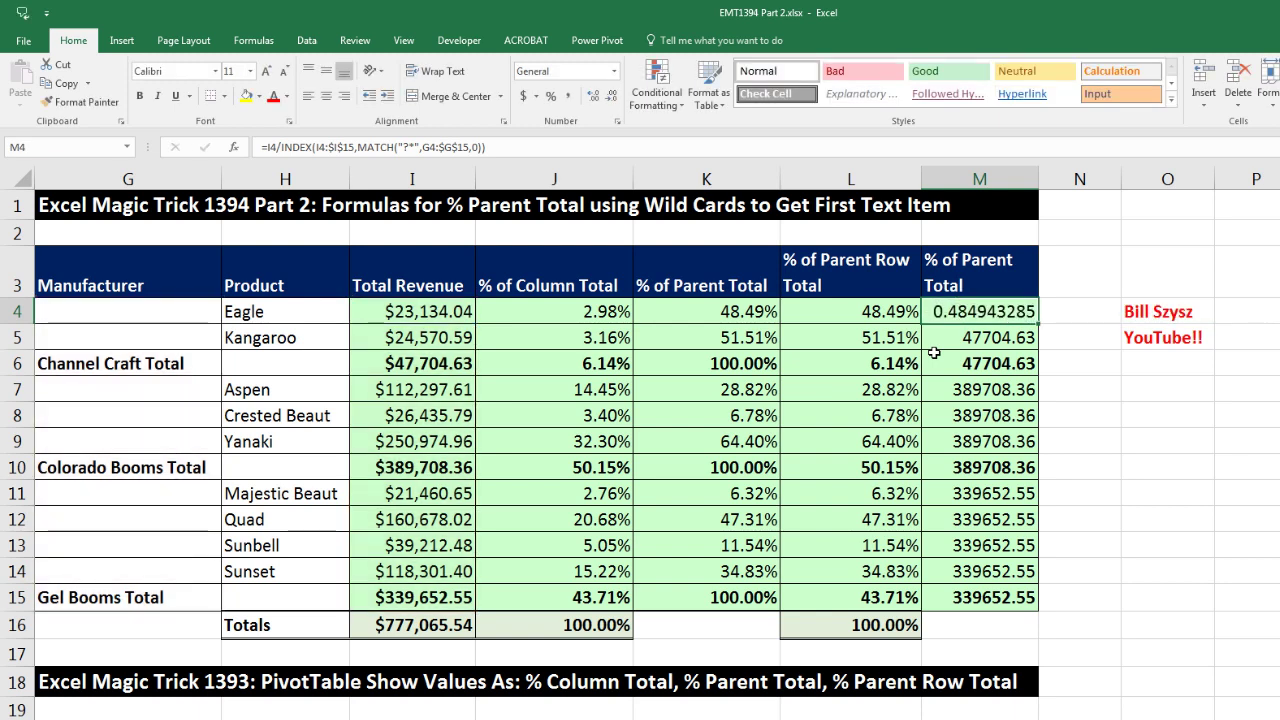
double_click(1038, 322)
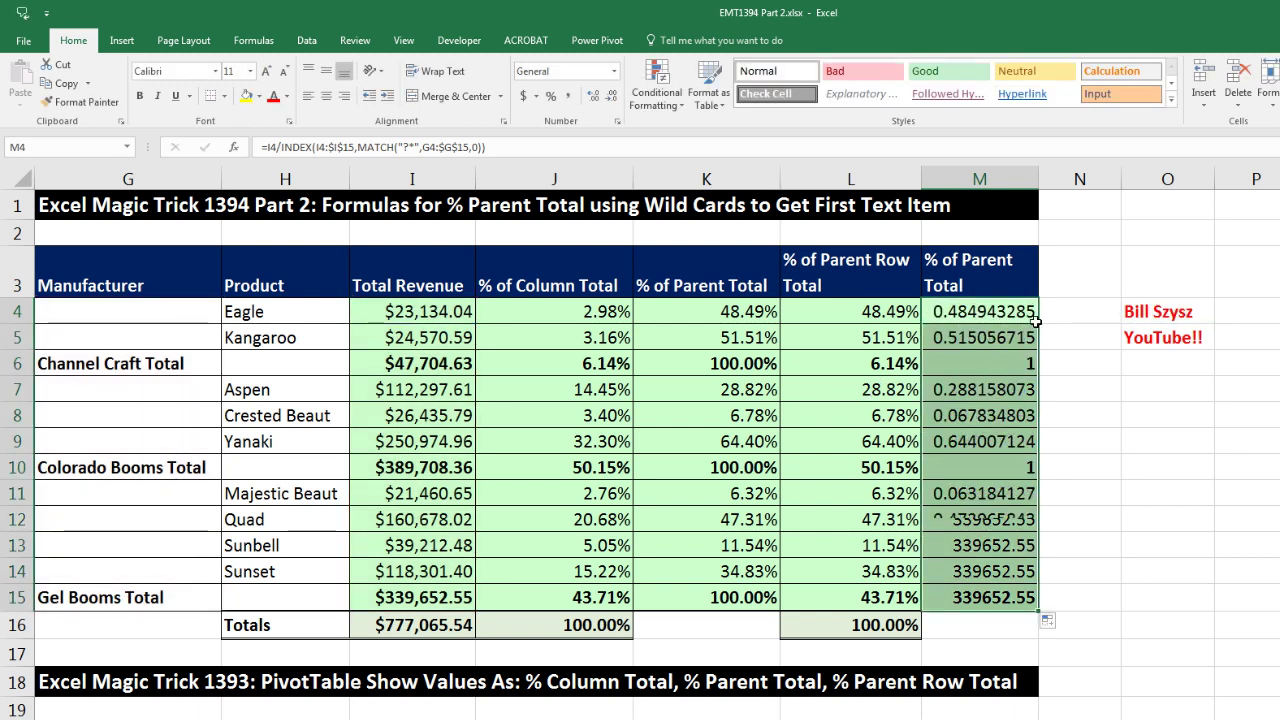
drag(881, 307, 860, 597)
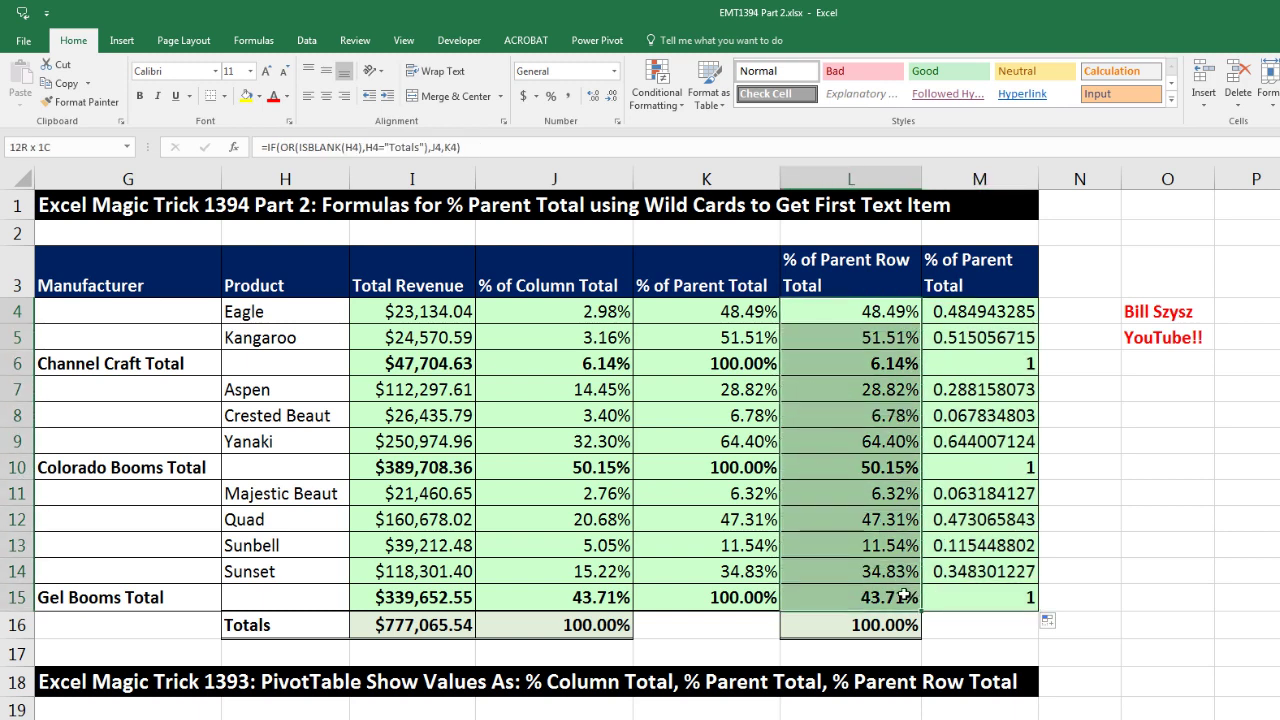
- Paint column L's percentage format onto M4:M15, showing 48.49%, 51.51%, 100.00%
right_click(806, 318)
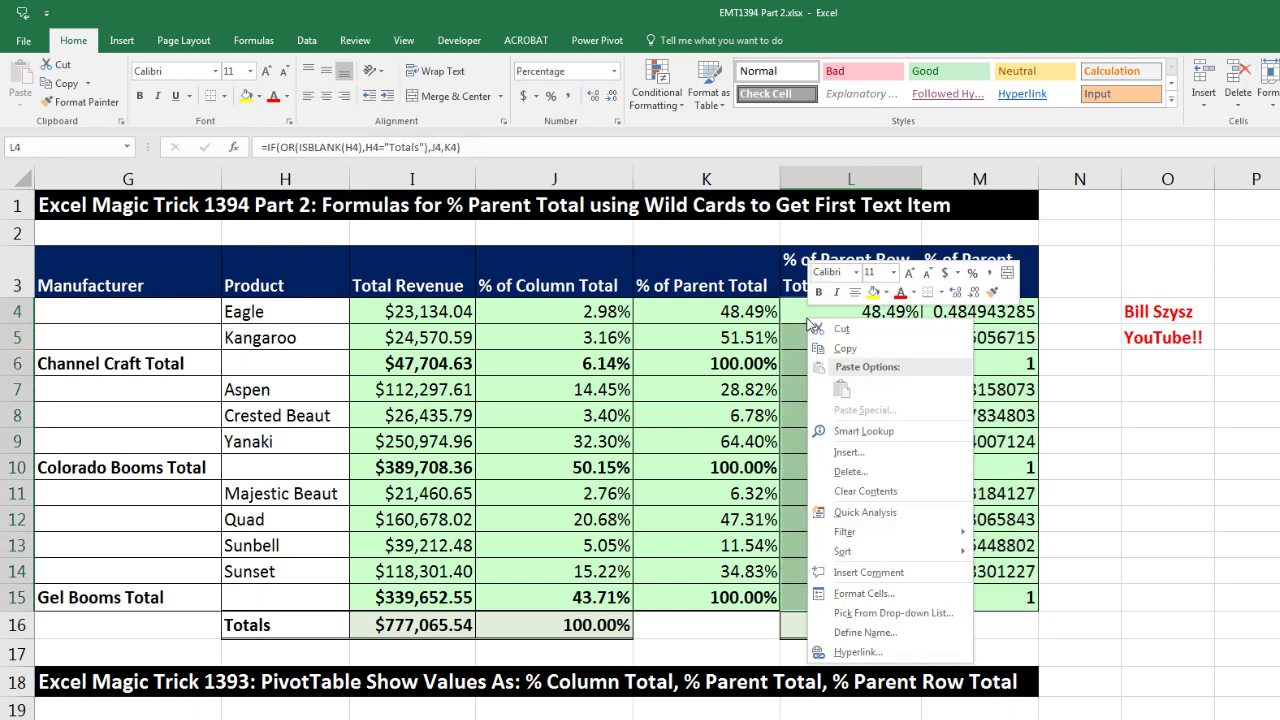
click(992, 298)
drag(998, 312, 1000, 597)
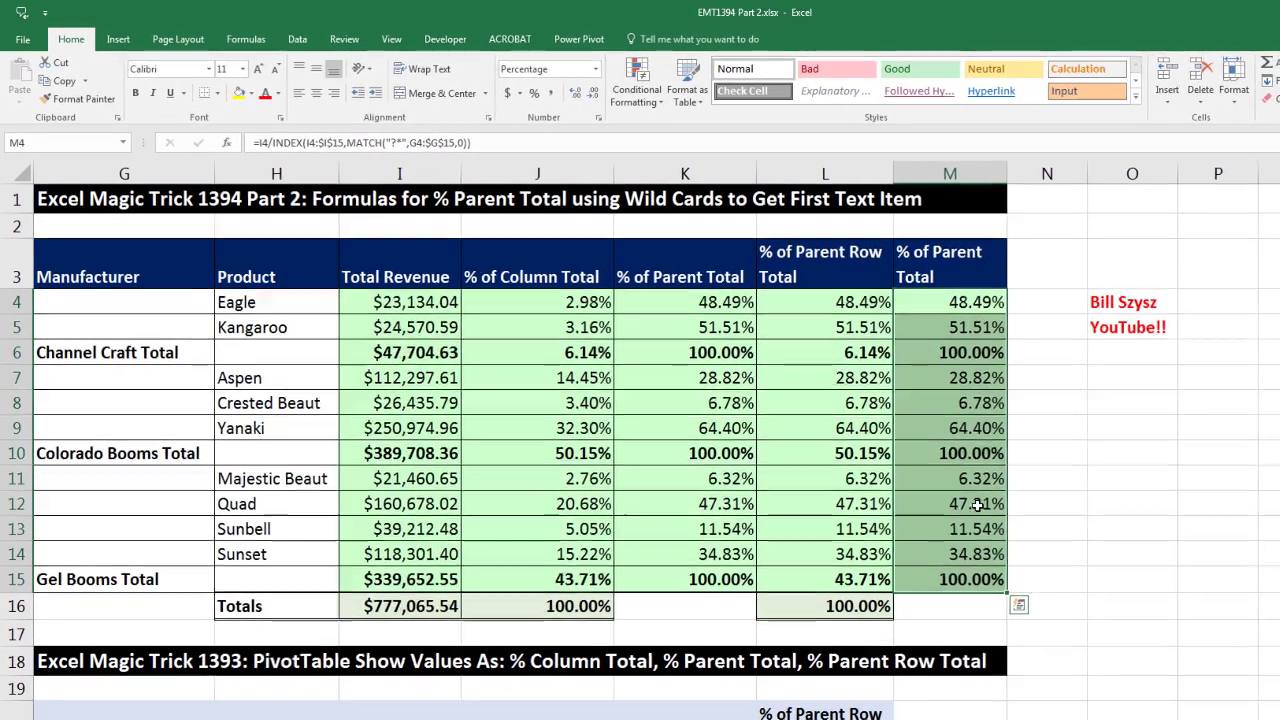
double_click(977, 505)
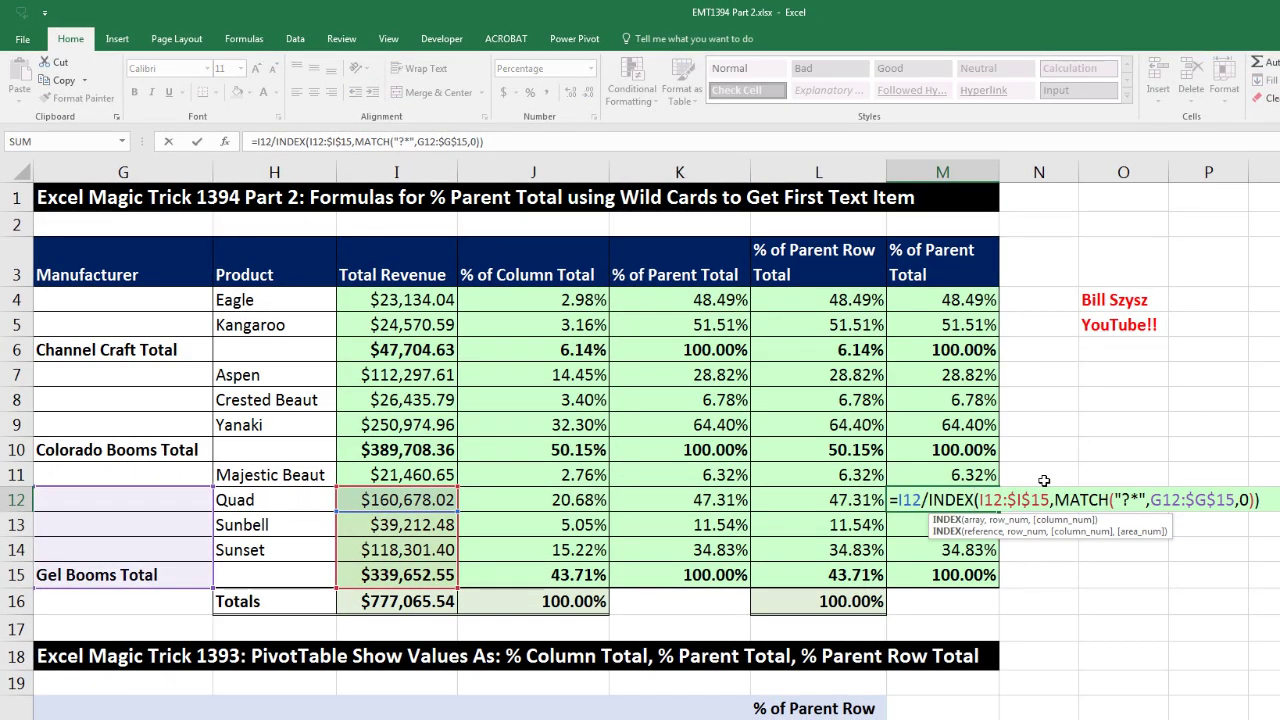